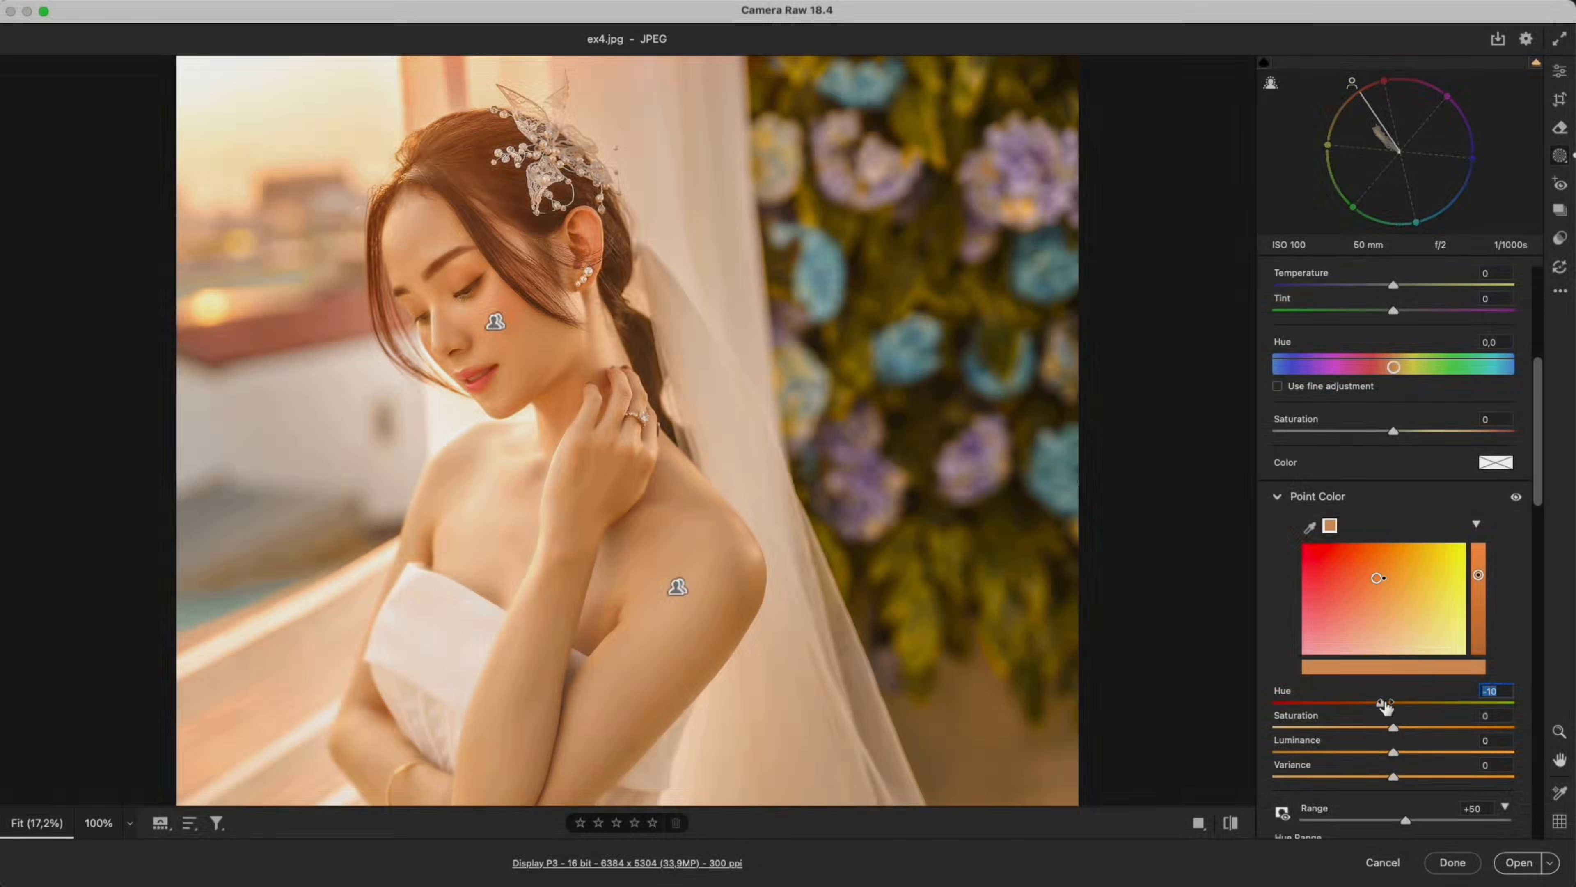
- Set the sampled skin colour's Point Color Hue to -22 and Saturation to -9, and compare the before and after views
mouse_move(1382, 702)
mouse_down()
mouse_move(1368, 702)
mouse_move(1383, 730)
mouse_up()
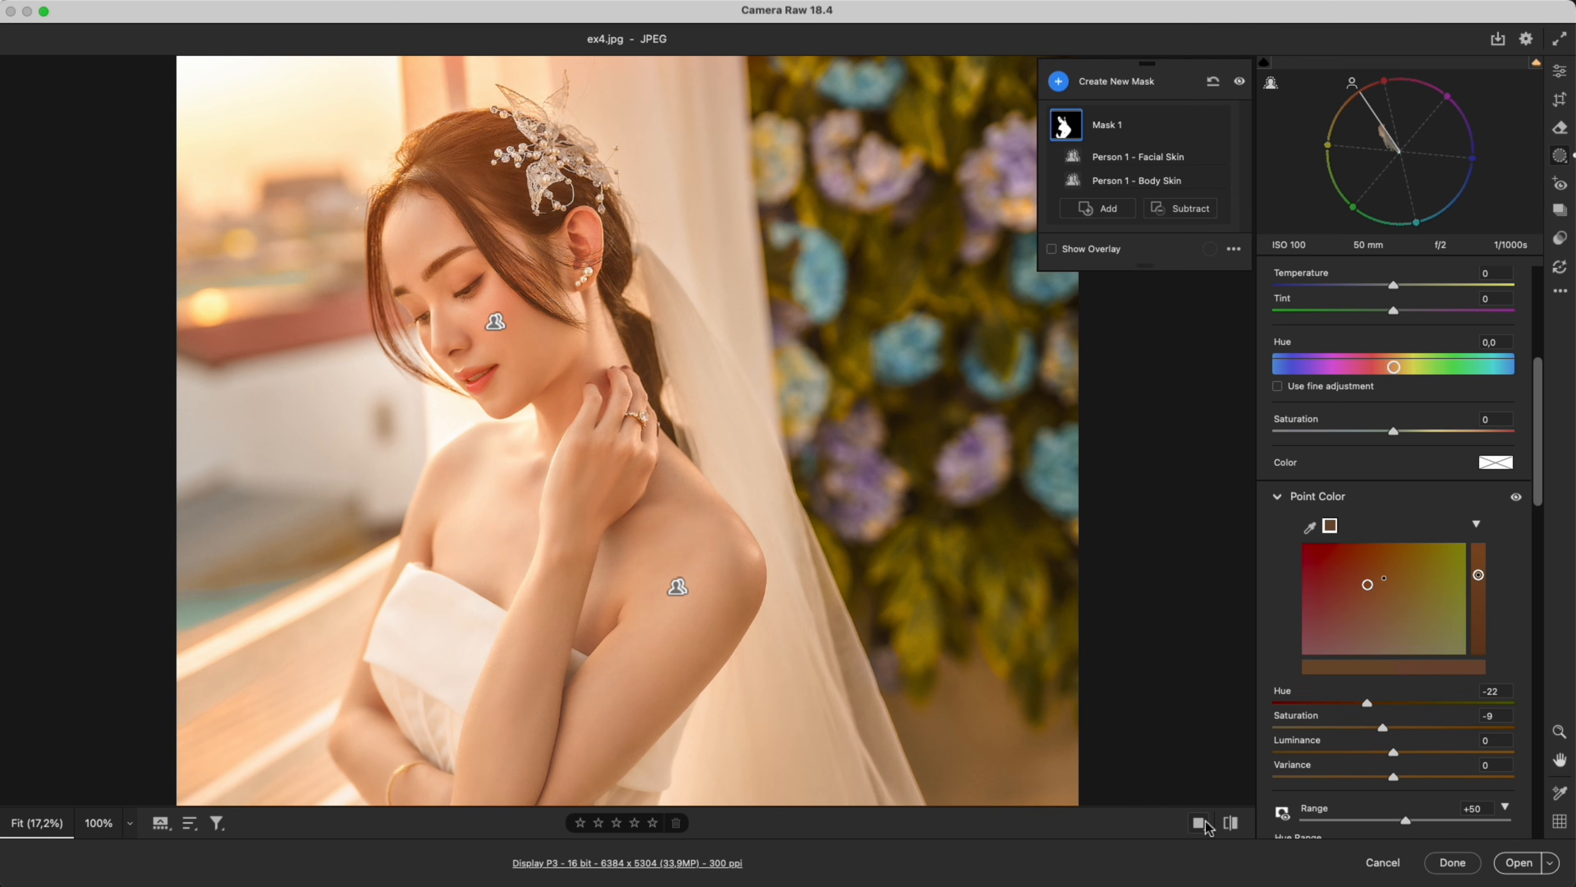
click(1201, 824)
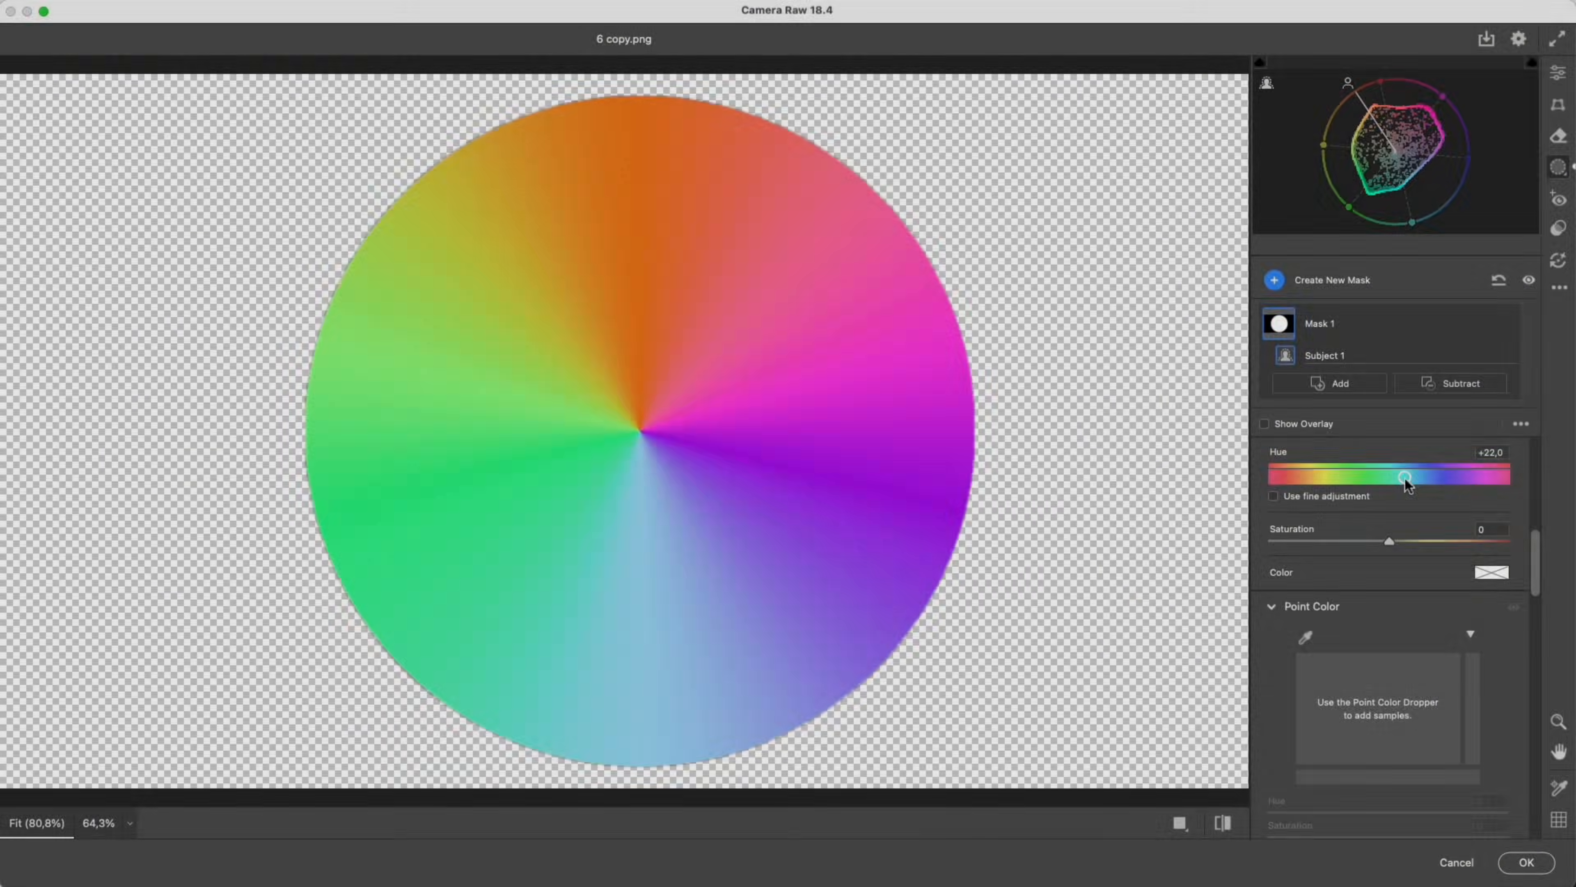
- Try a Hue shift on the colour wheel's subject mask, reset it to 0, and adjust the mask's Saturation
drag(1407, 477, 1296, 499)
double_click(1292, 477)
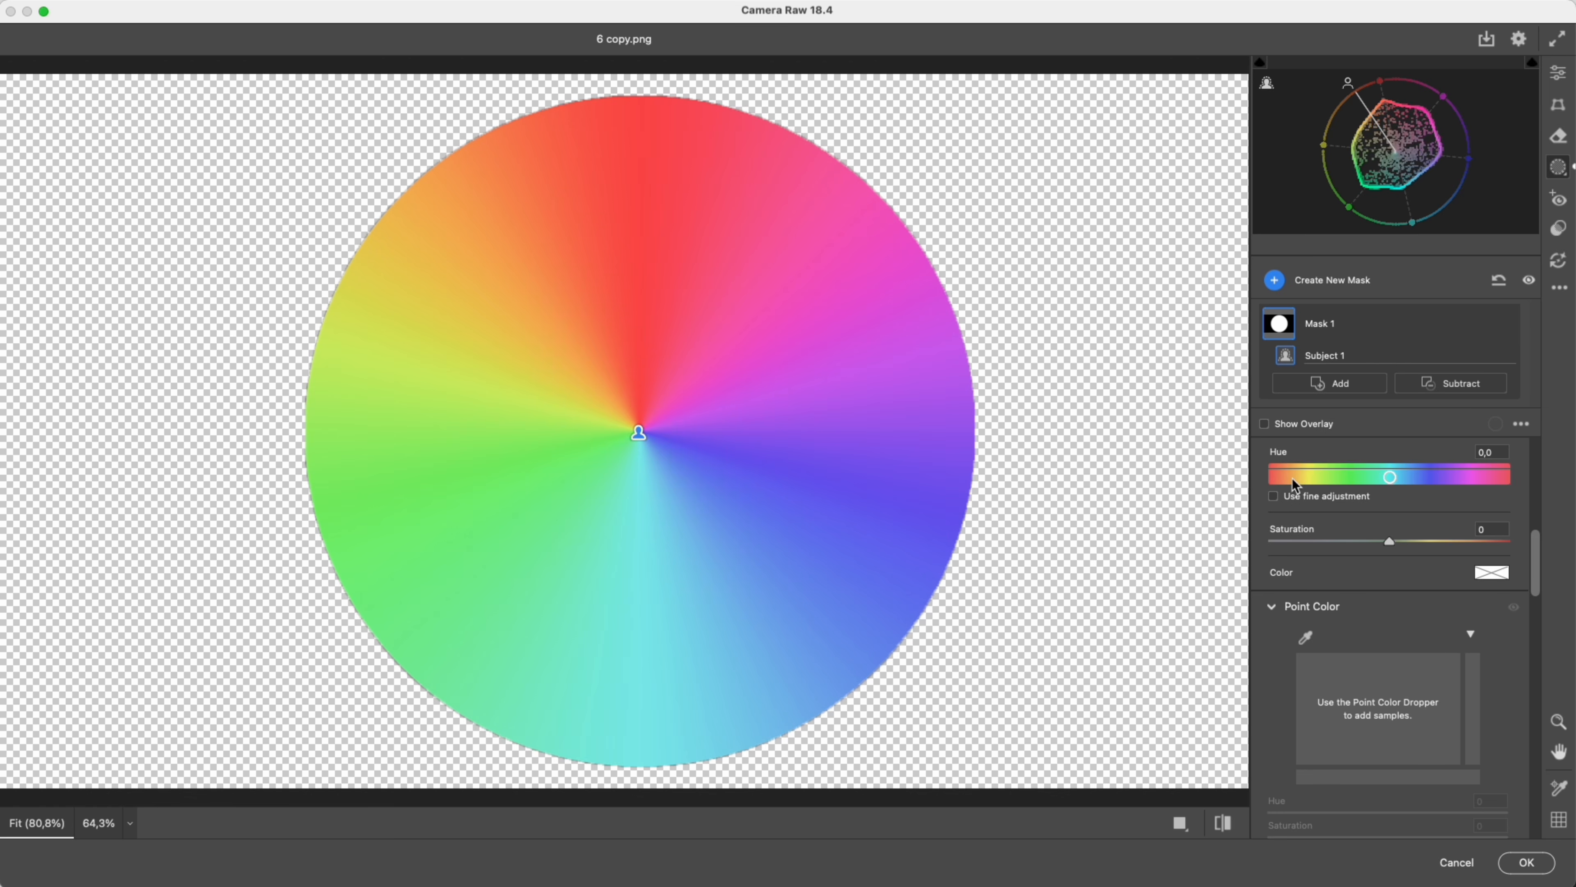
mouse_move(1388, 542)
mouse_down()
mouse_move(1498, 553)
mouse_move(1267, 545)
mouse_move(1457, 552)
mouse_move(1398, 552)
mouse_up()
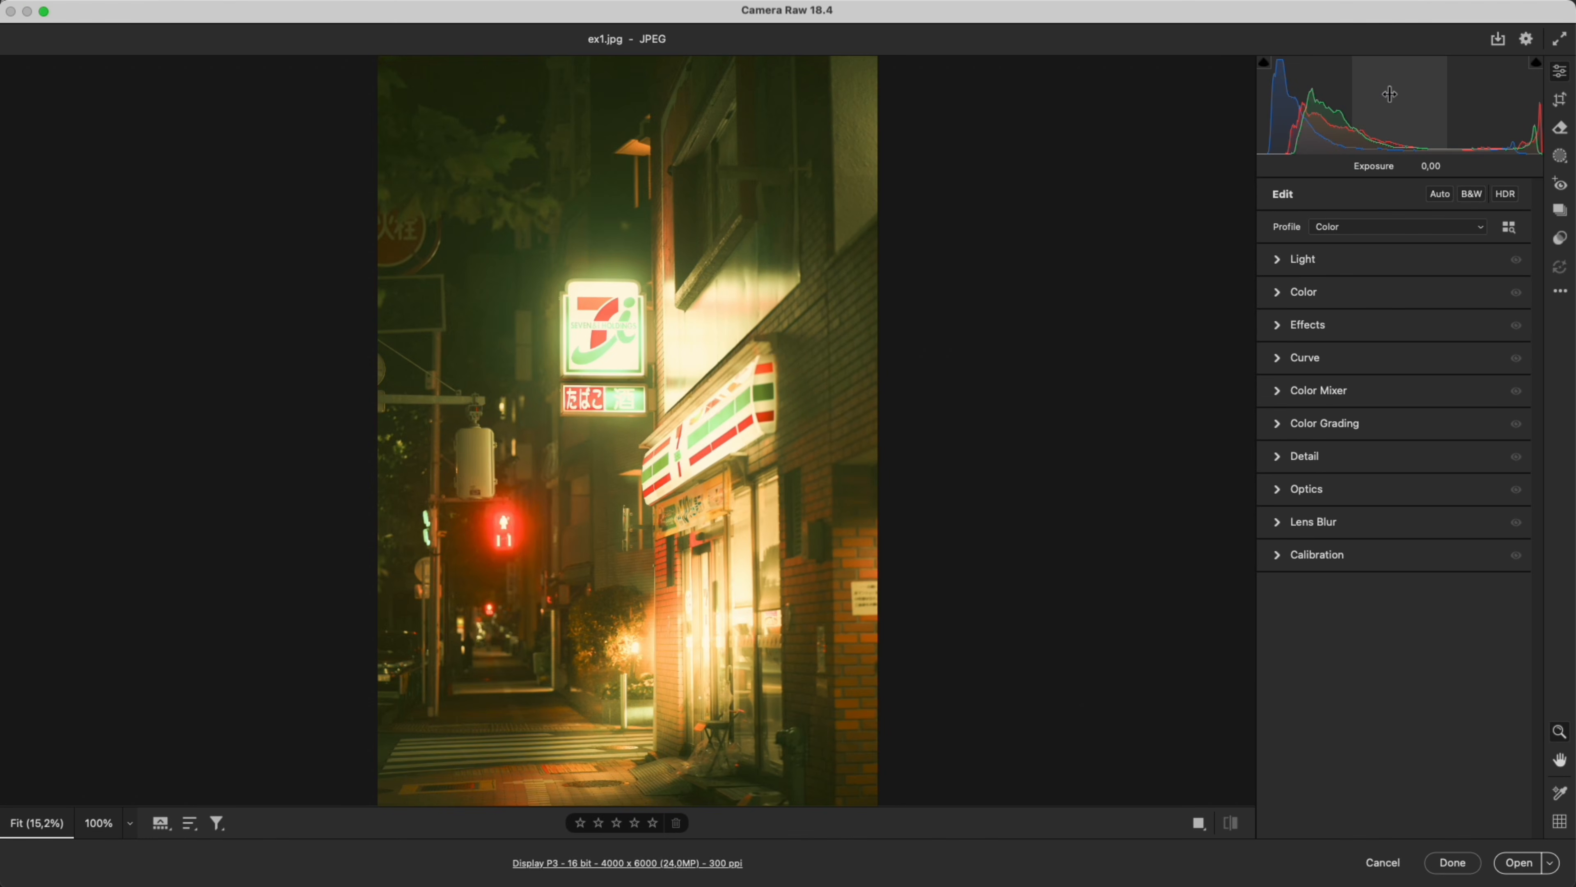
- Show the Vectorscope and hide the Histogram
right_click(1391, 114)
click(1428, 194)
right_click(1413, 207)
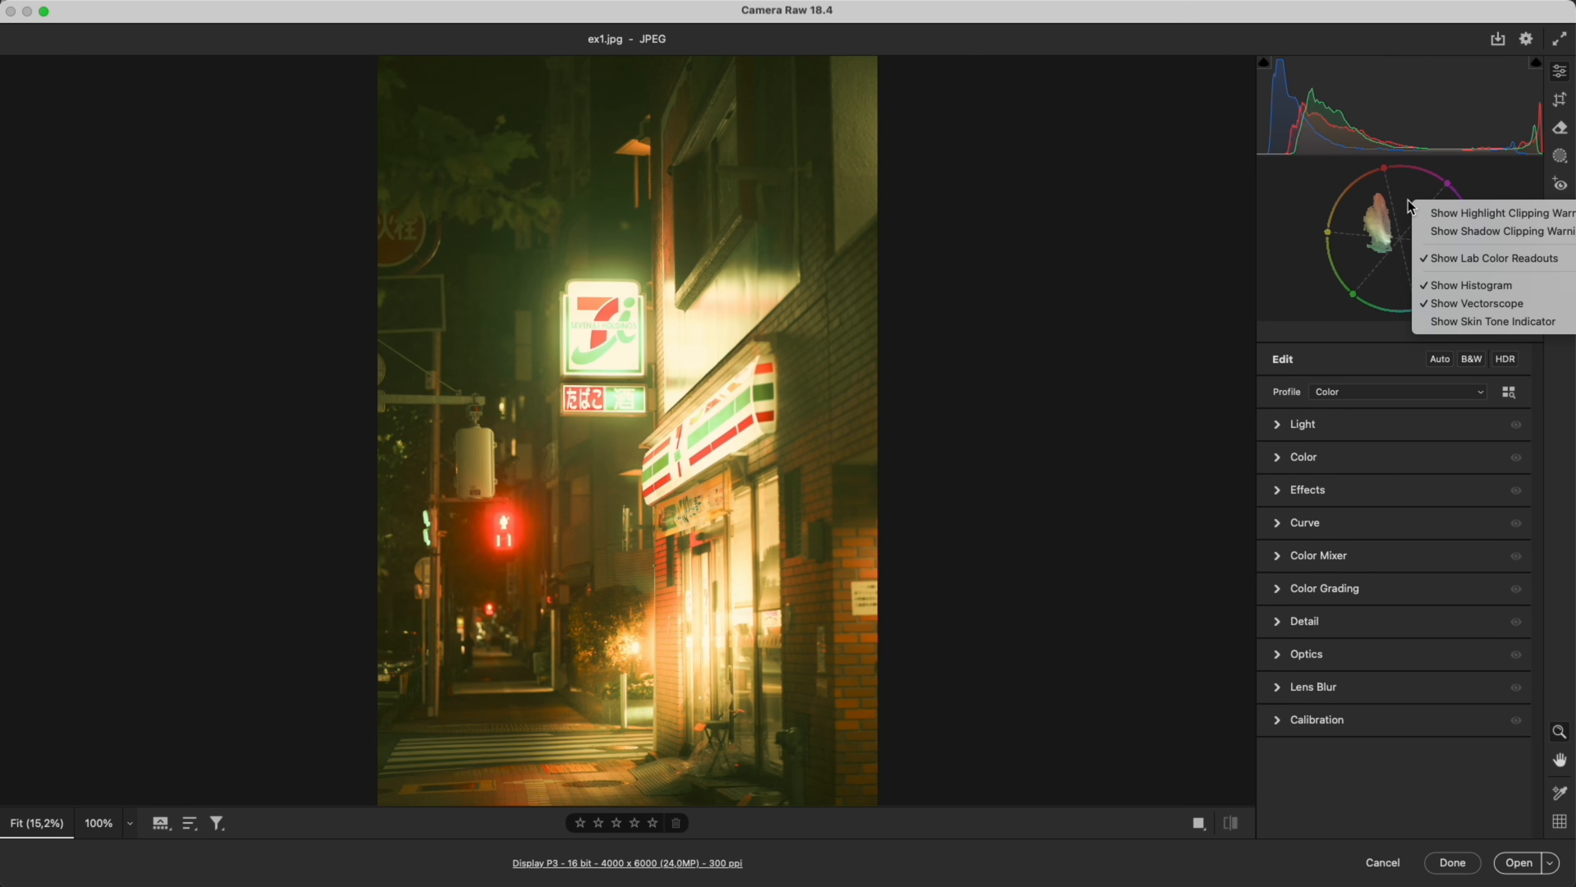
click(1423, 287)
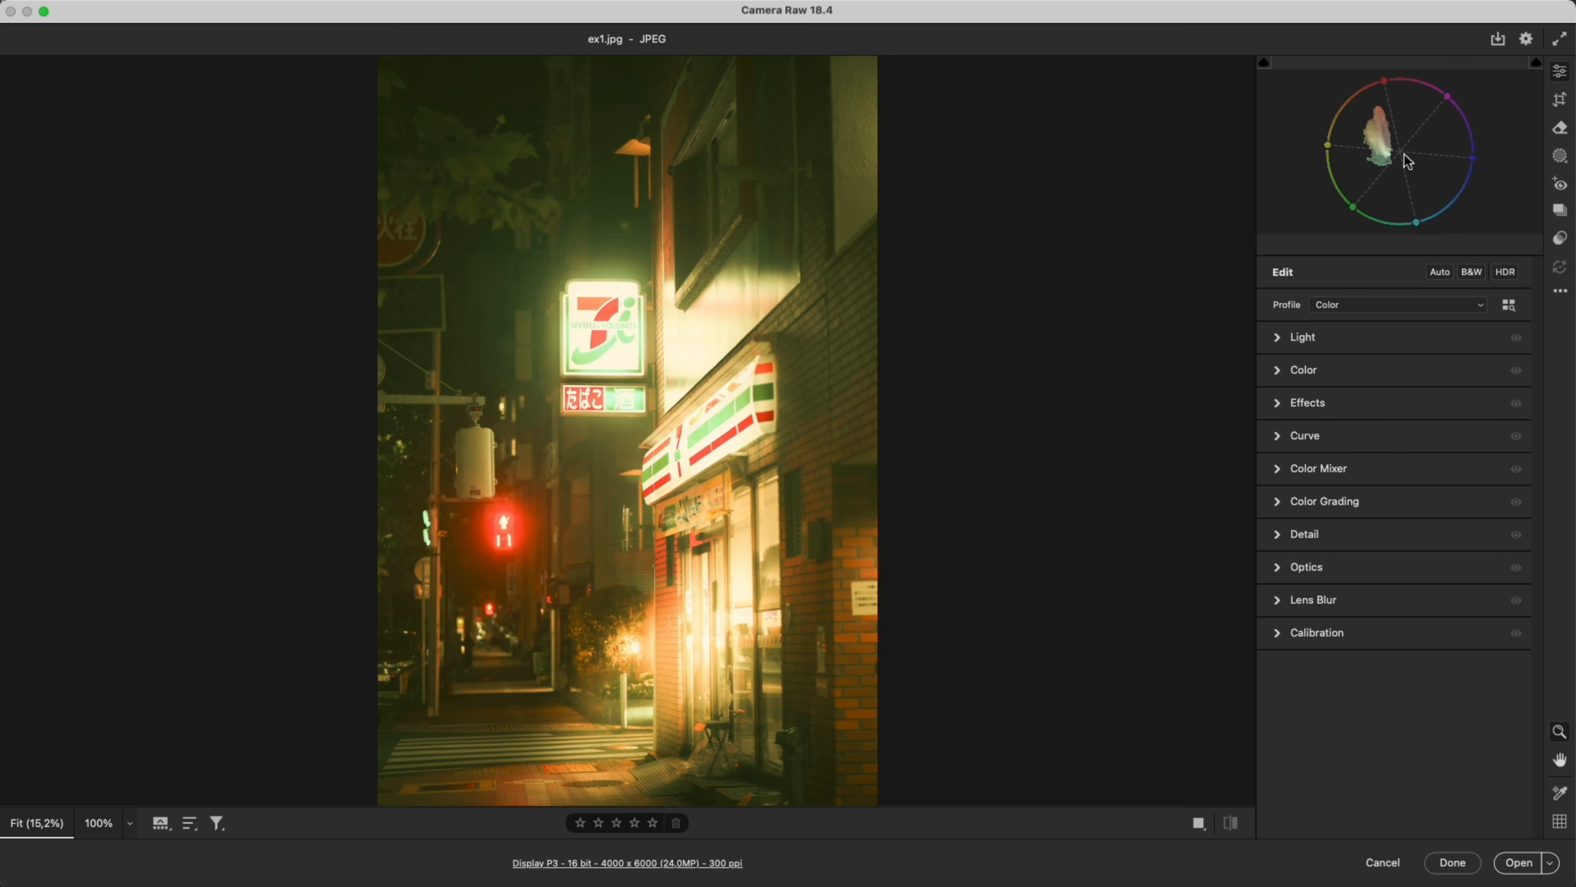
- Correct the street photo's white balance with Temperature -44 and Tint +15
click(1348, 374)
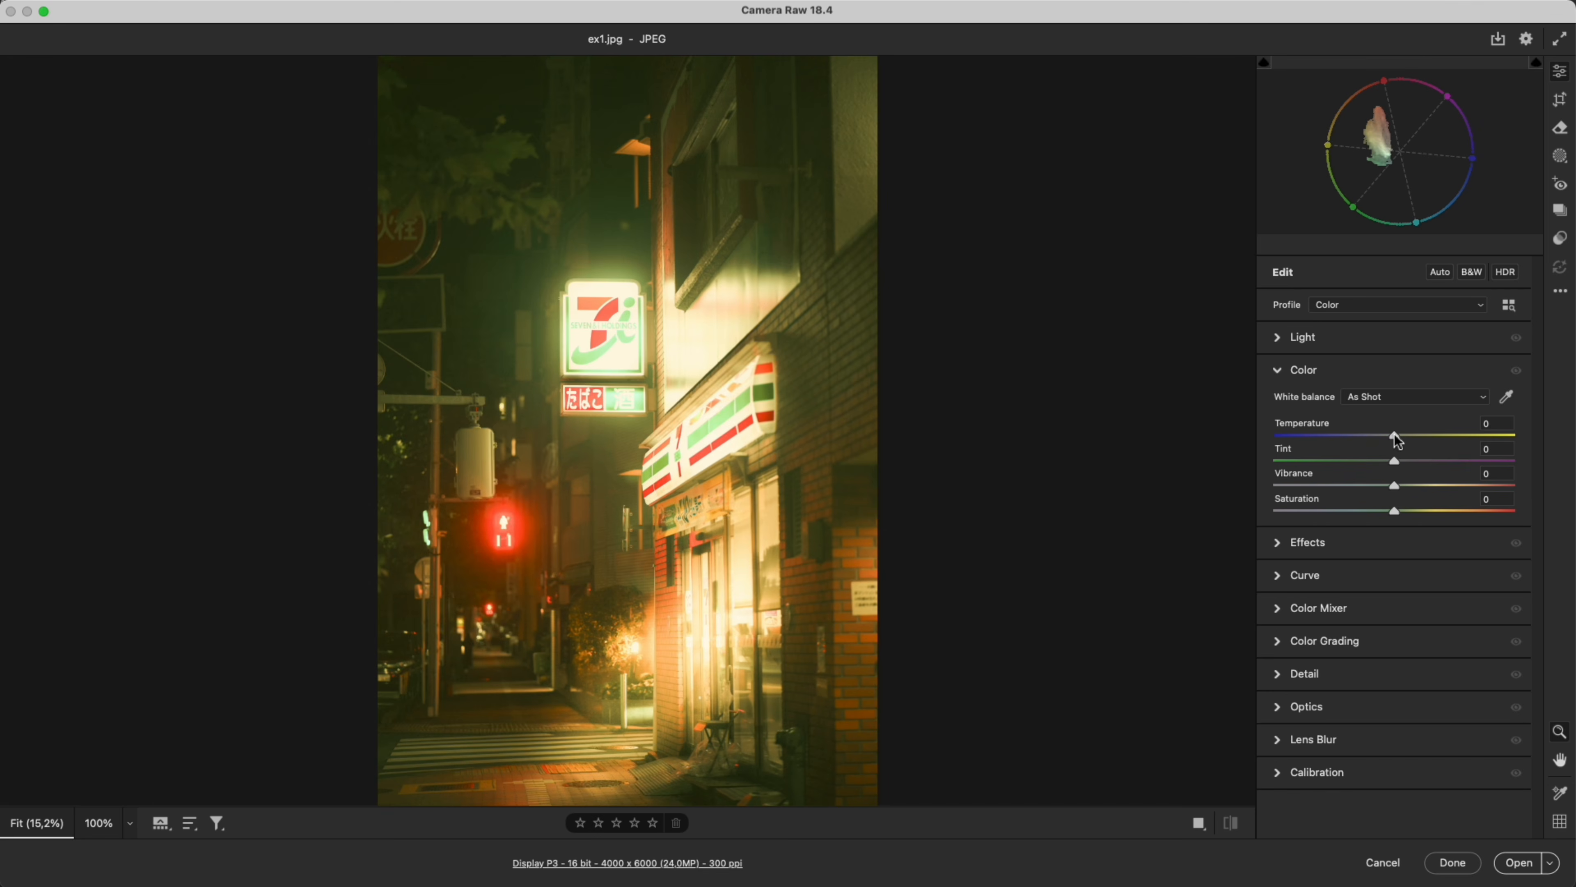
drag(1374, 436, 1360, 435)
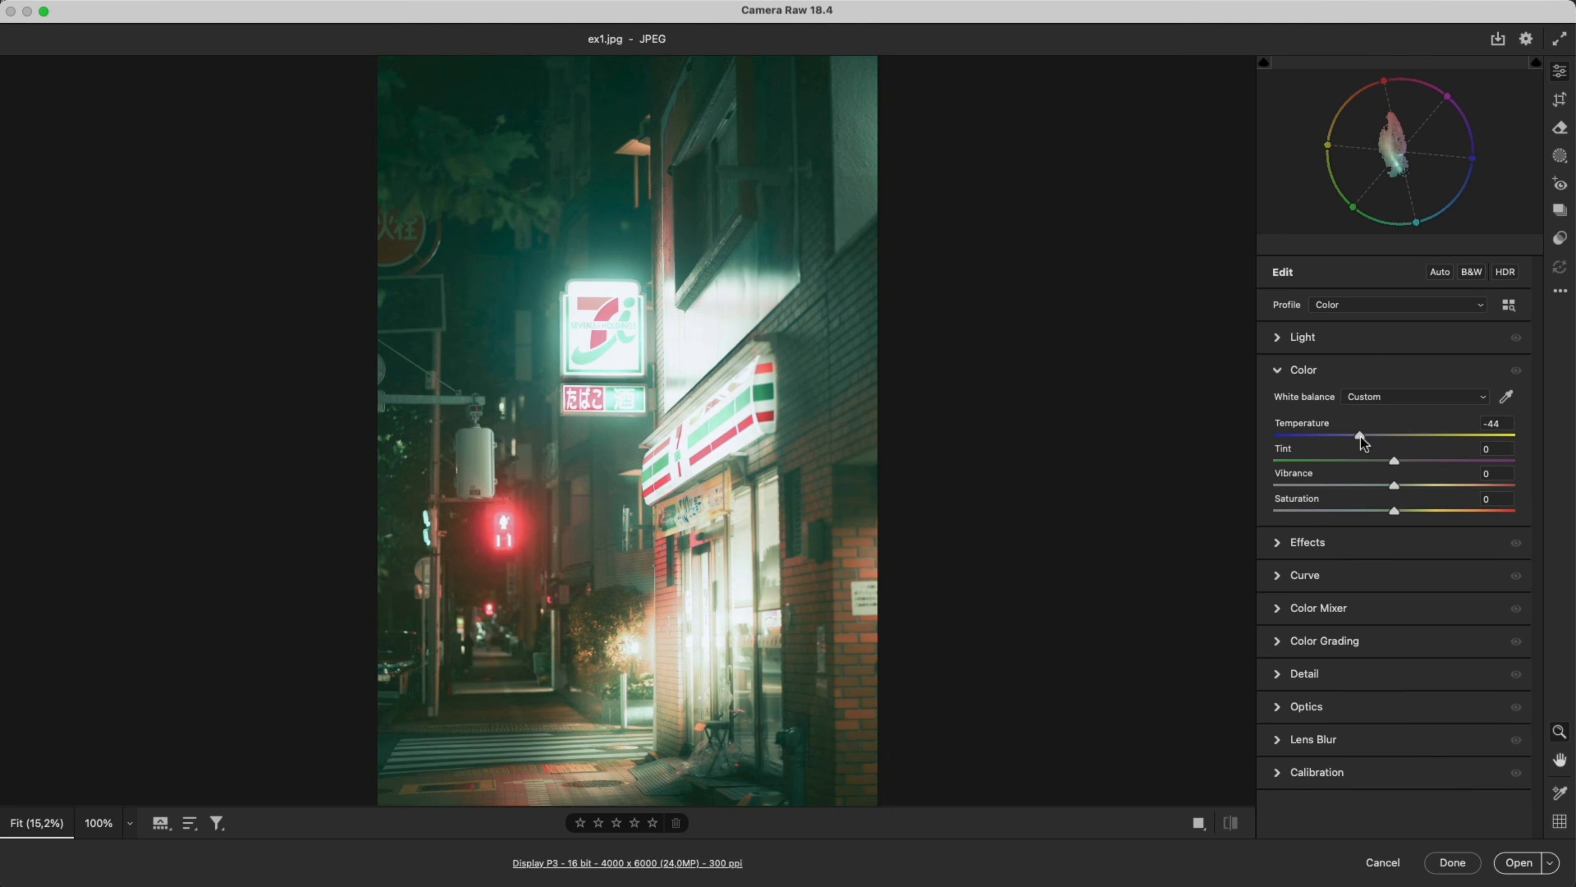
drag(1394, 463, 1412, 469)
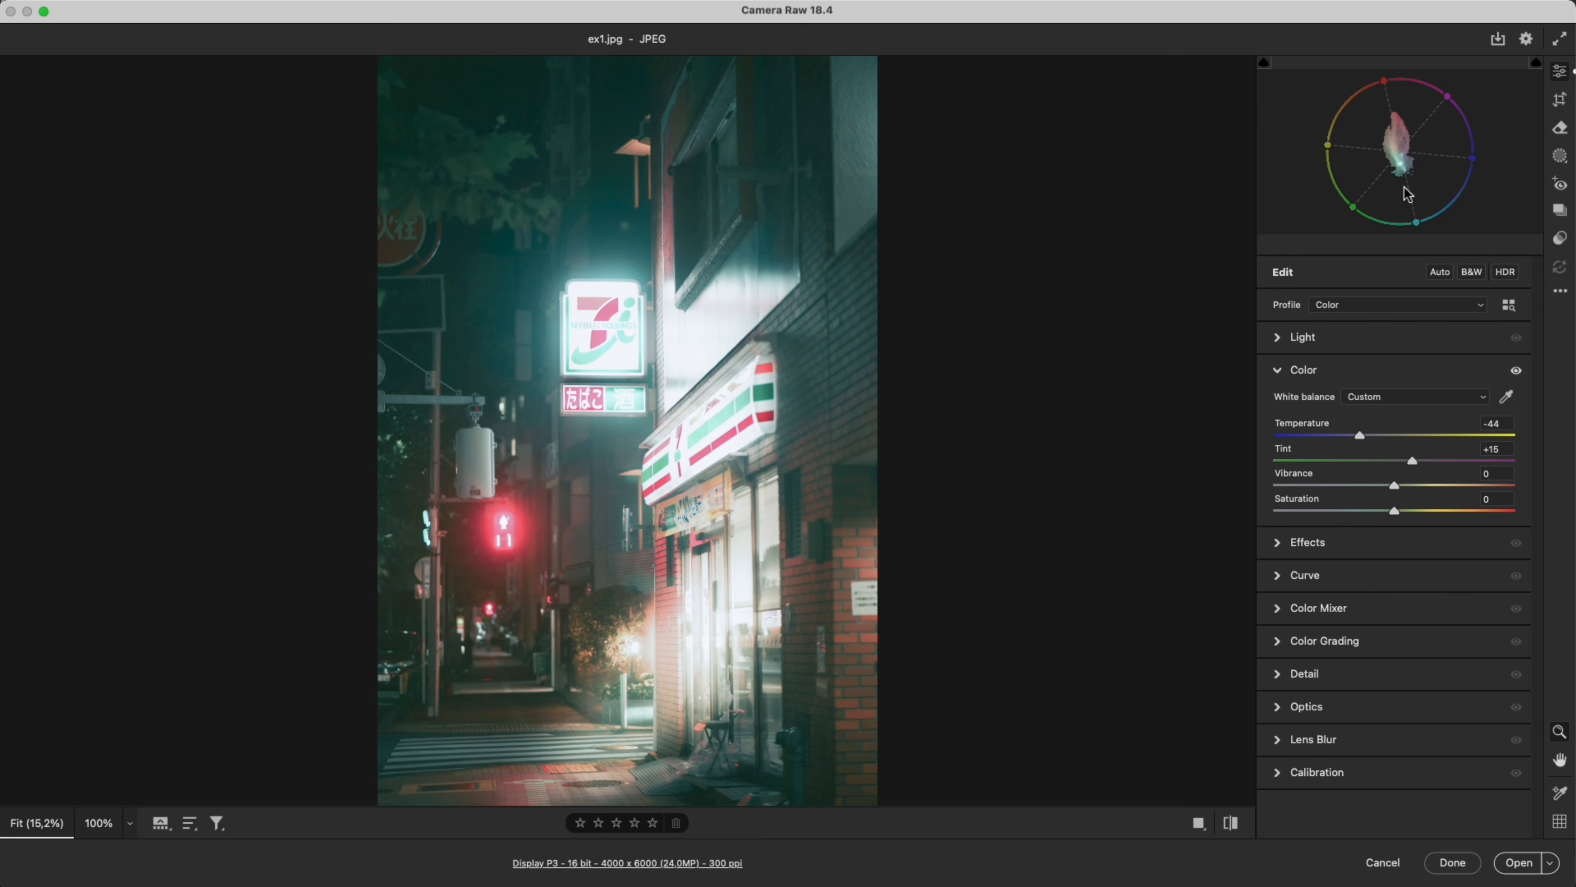
- In Calibration, raise the Blue Primary Hue and lower the Green Primary Hue, and compare the before and after views
click(1332, 771)
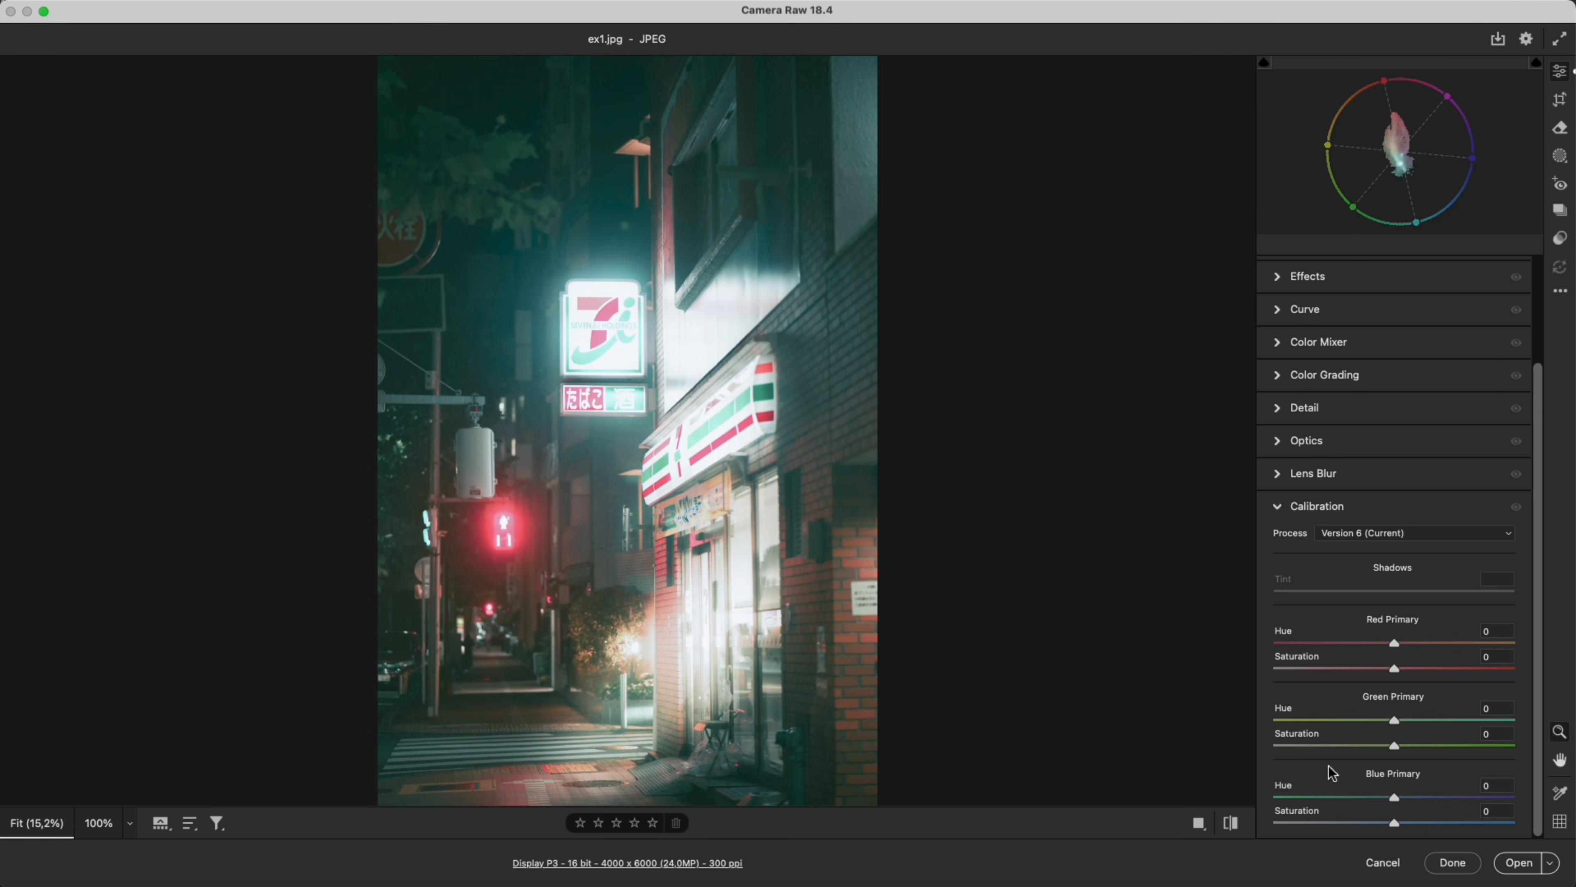
mouse_move(1395, 798)
mouse_down()
mouse_move(1375, 800)
mouse_move(1444, 803)
mouse_up()
drag(1394, 720, 1353, 722)
click(1200, 823)
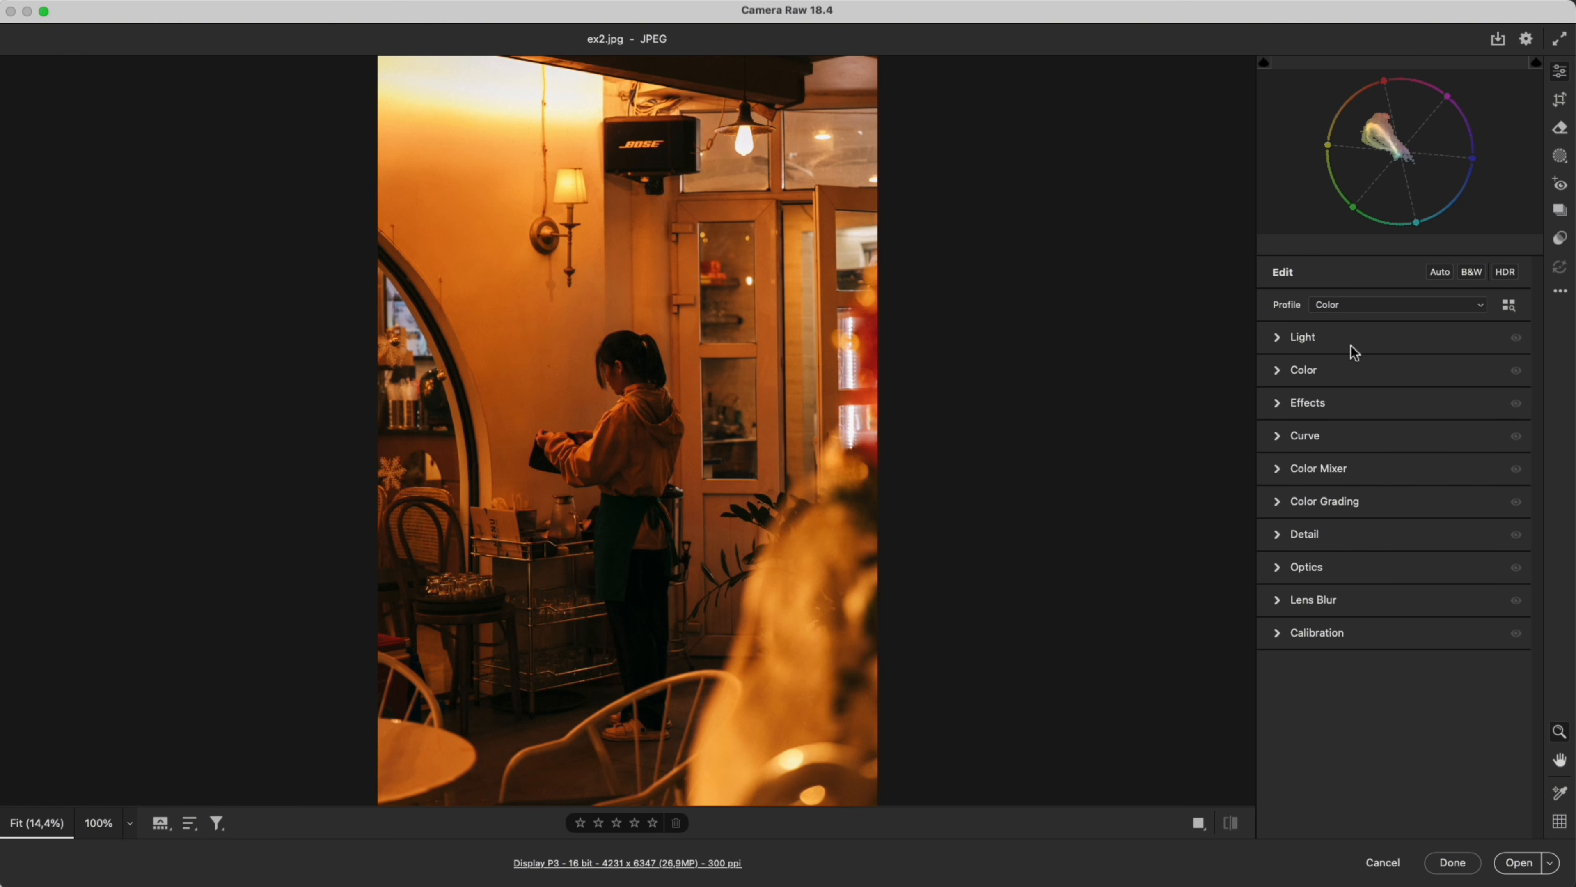
- Correct the café photo's white balance with Temperature -47 and Tint -33
click(1355, 370)
drag(1394, 435, 1357, 466)
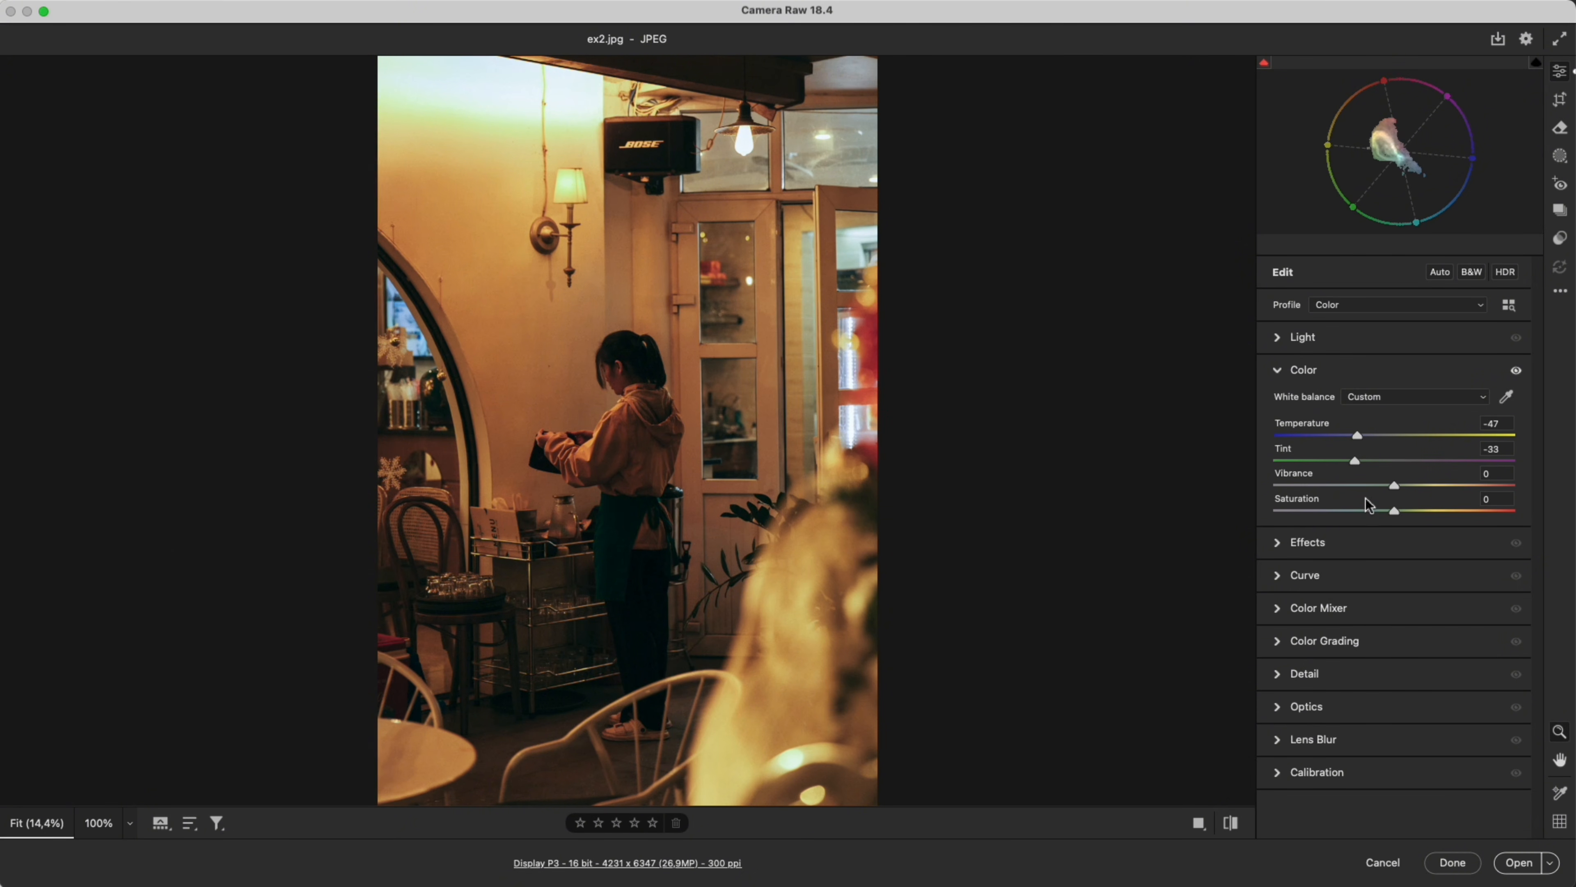
- Tint the Midtones blue in Color Grading with hue 225 and saturation 65, and compare the result with and without the grading
click(1363, 651)
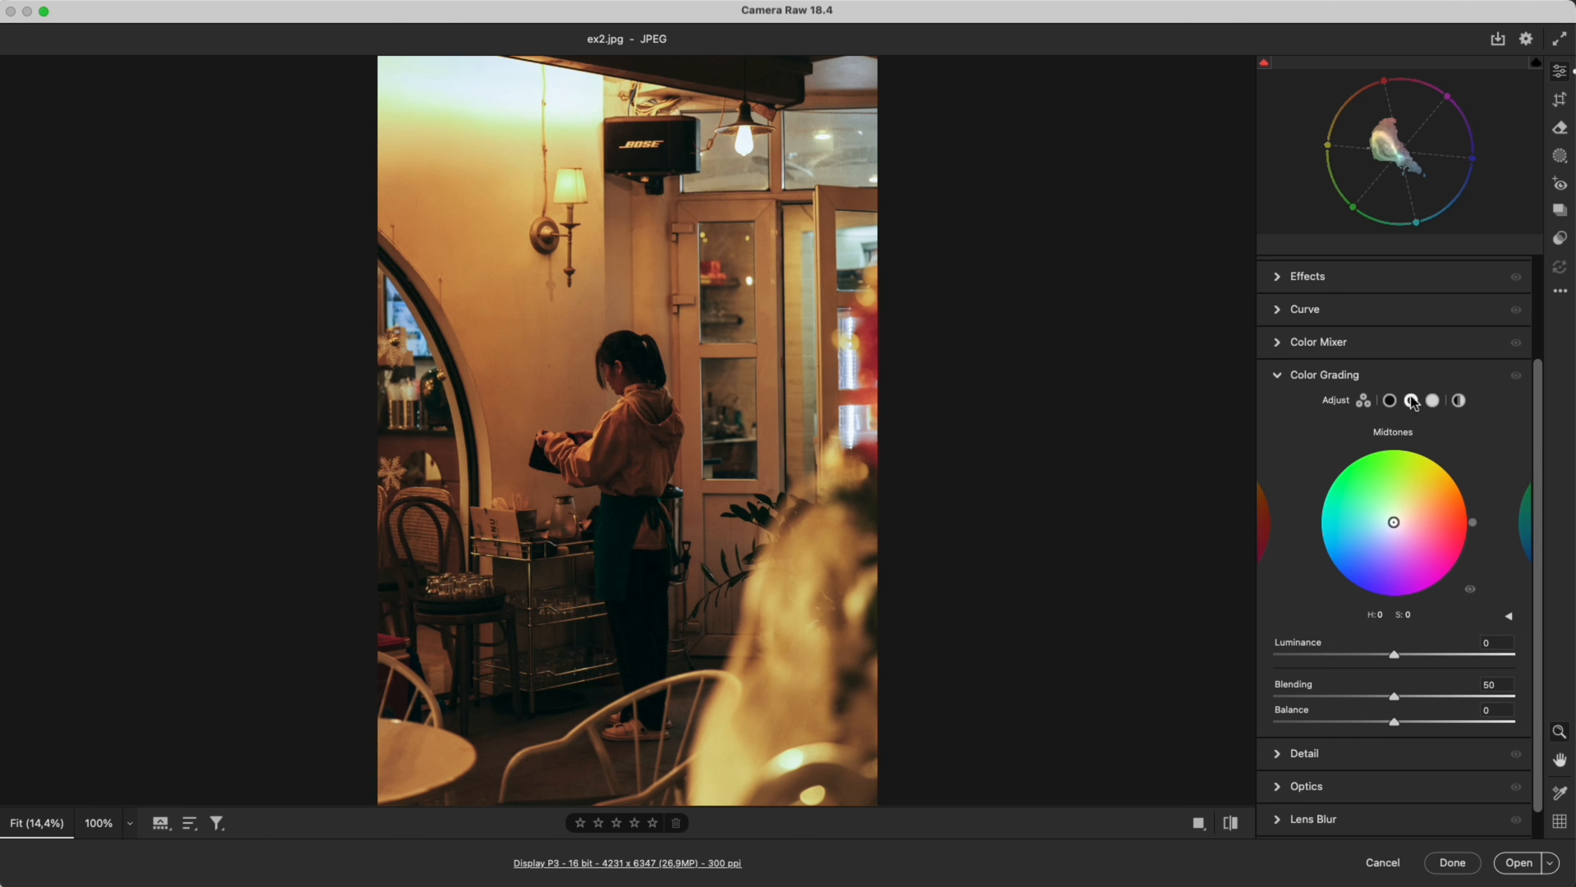
drag(1394, 521, 1364, 553)
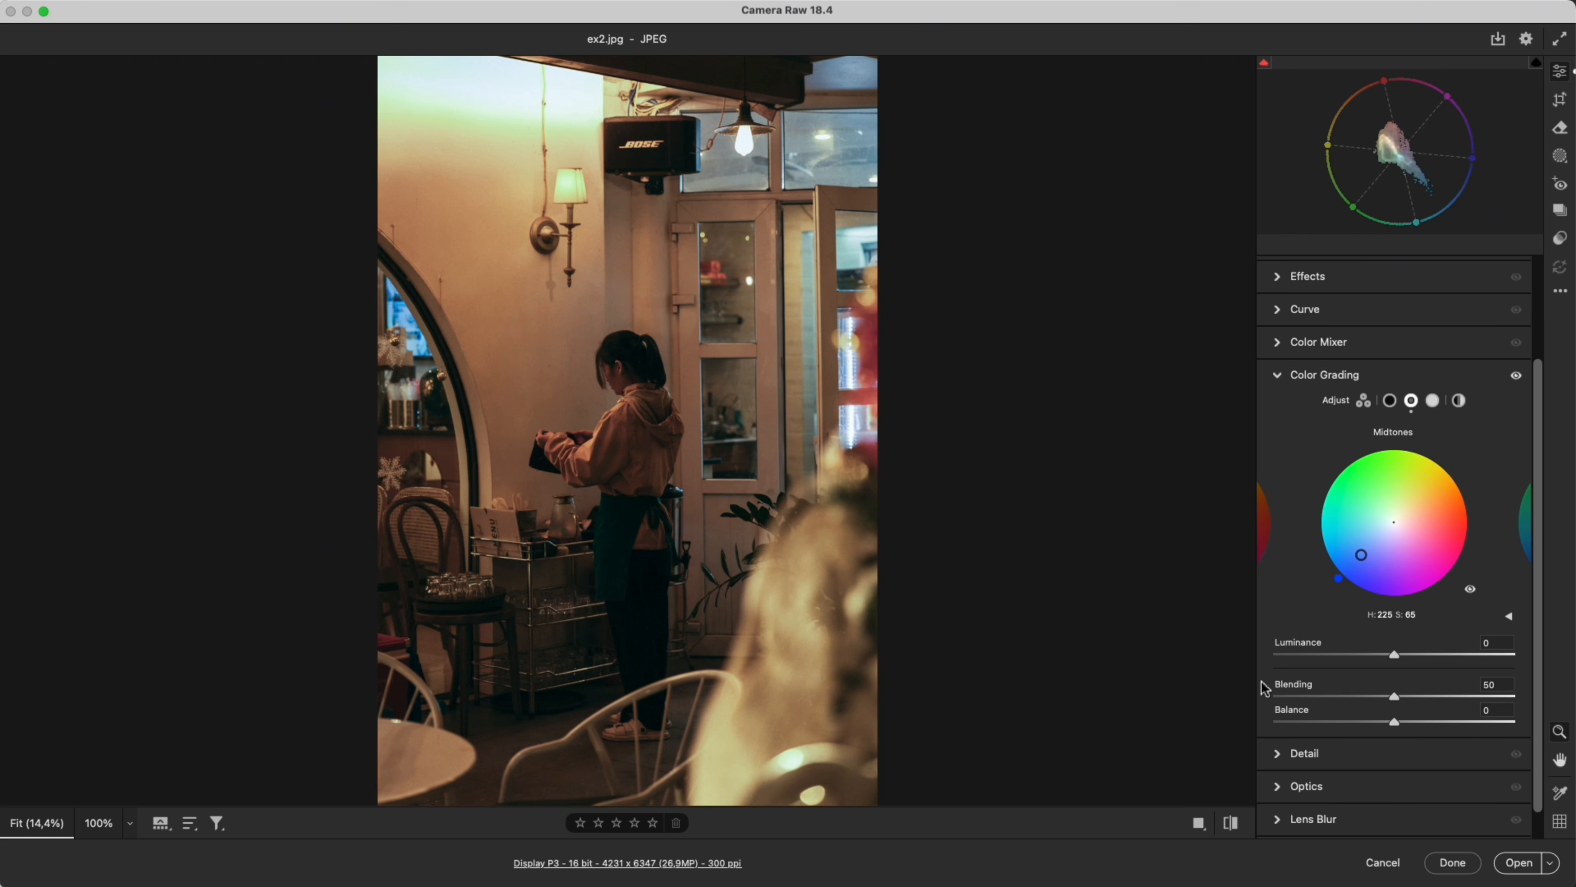
click(1199, 823)
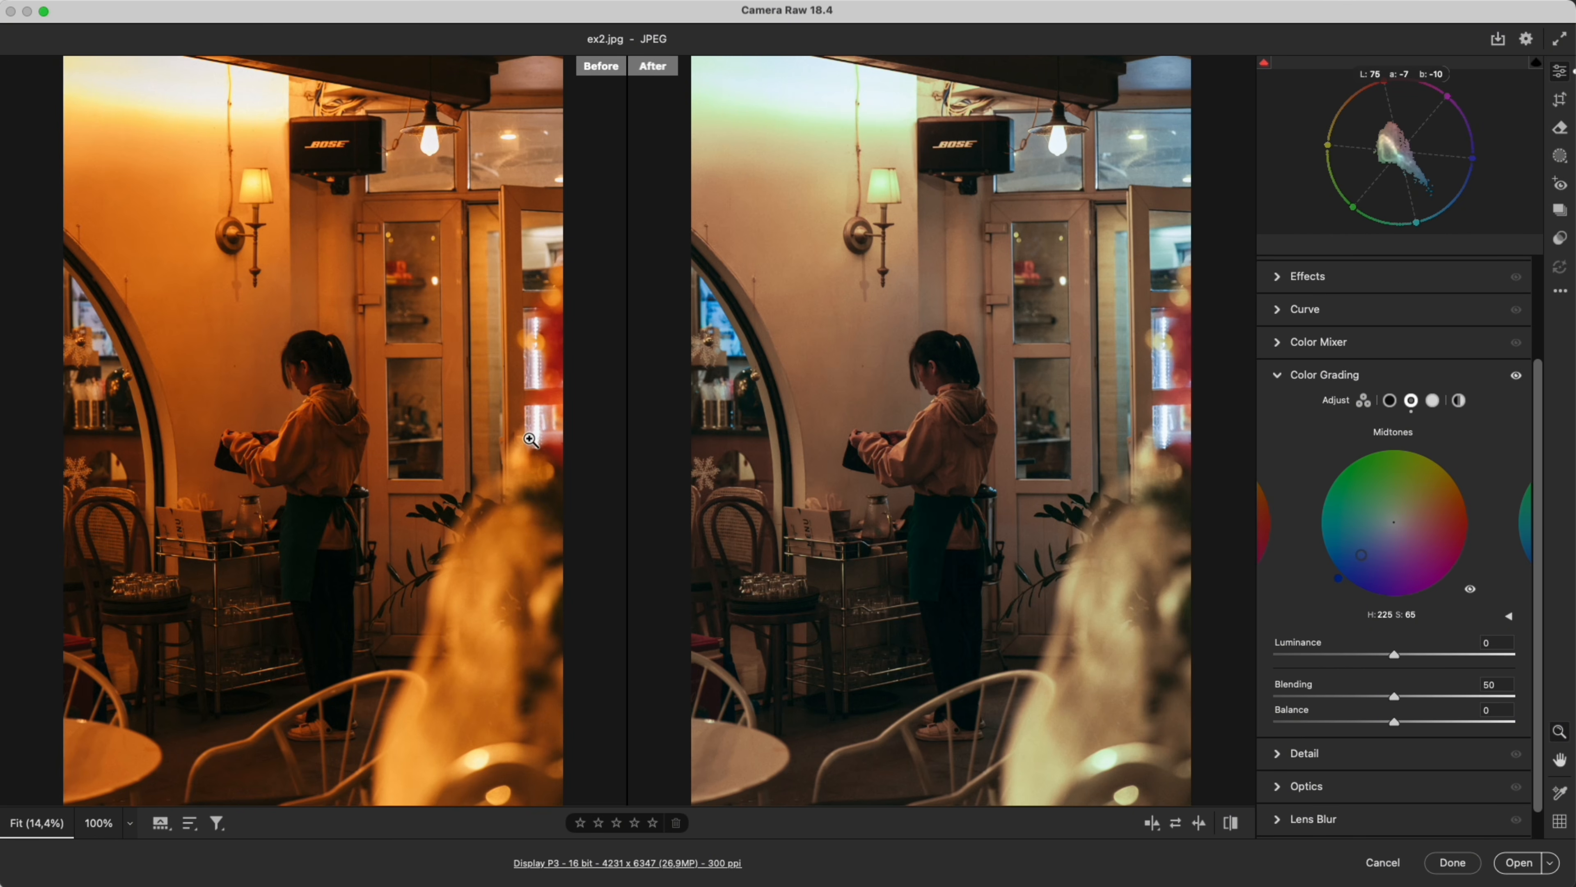
click(1519, 376)
click(1520, 376)
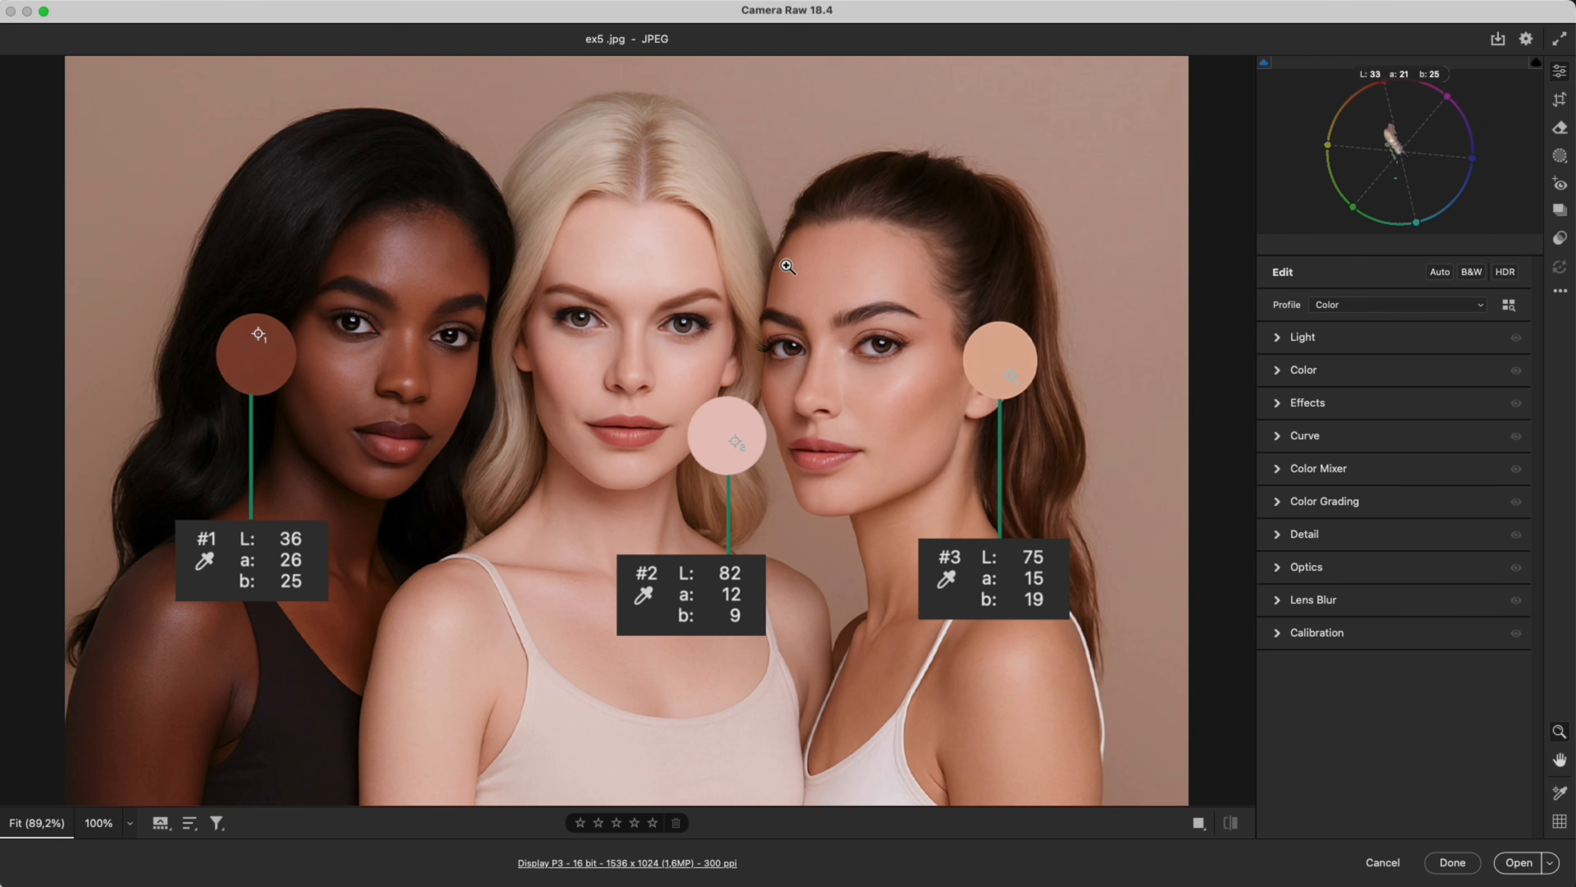
- Show the Skin Tone Indicator on the vectorscope
right_click(1360, 127)
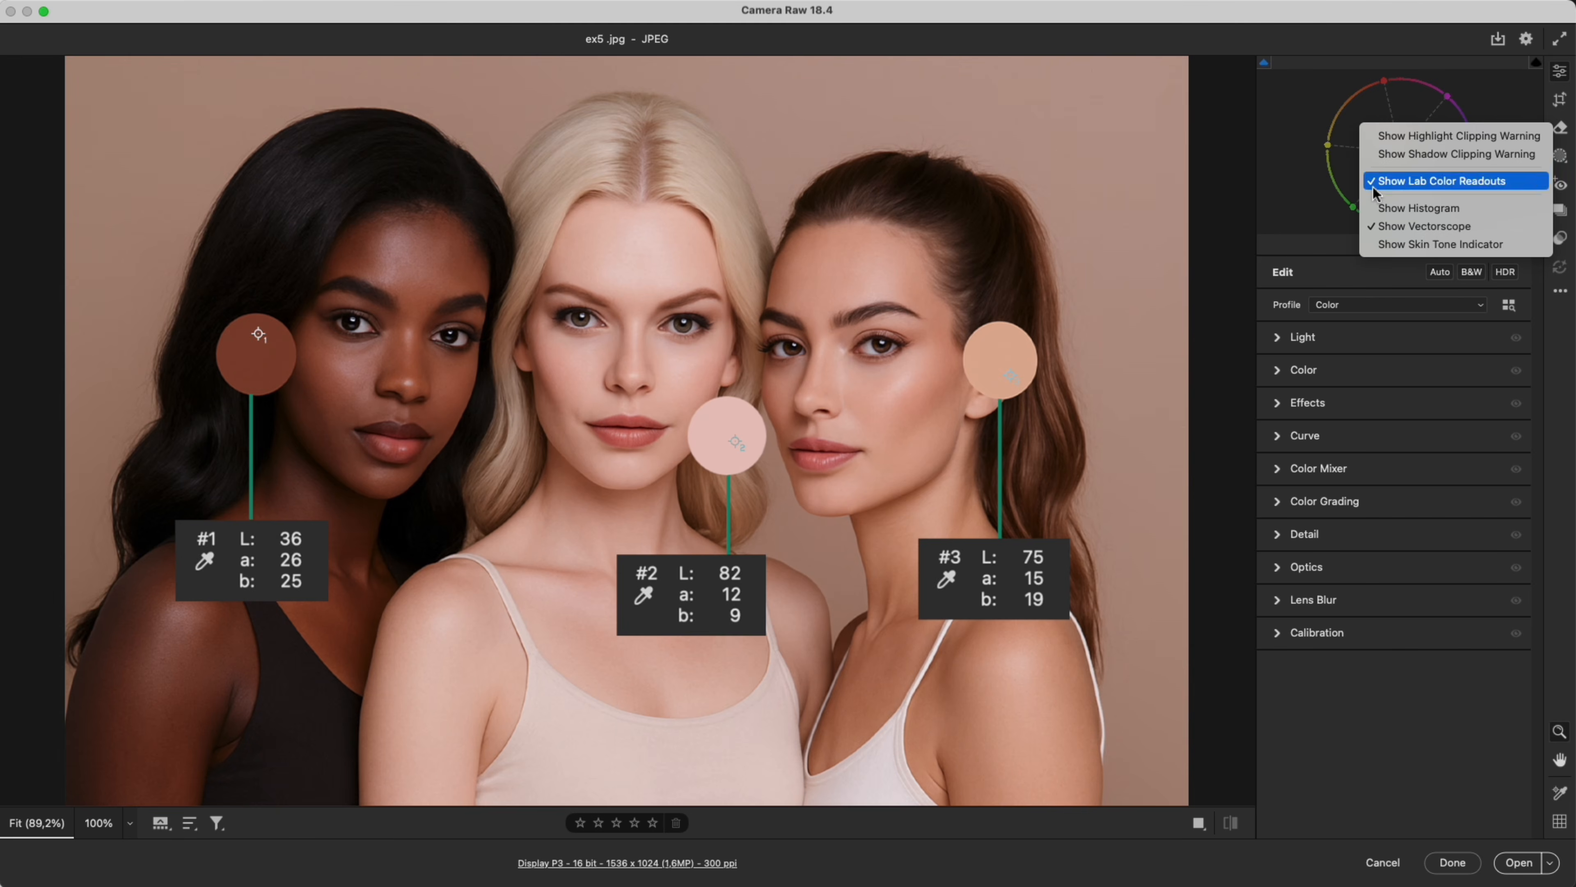
click(1408, 253)
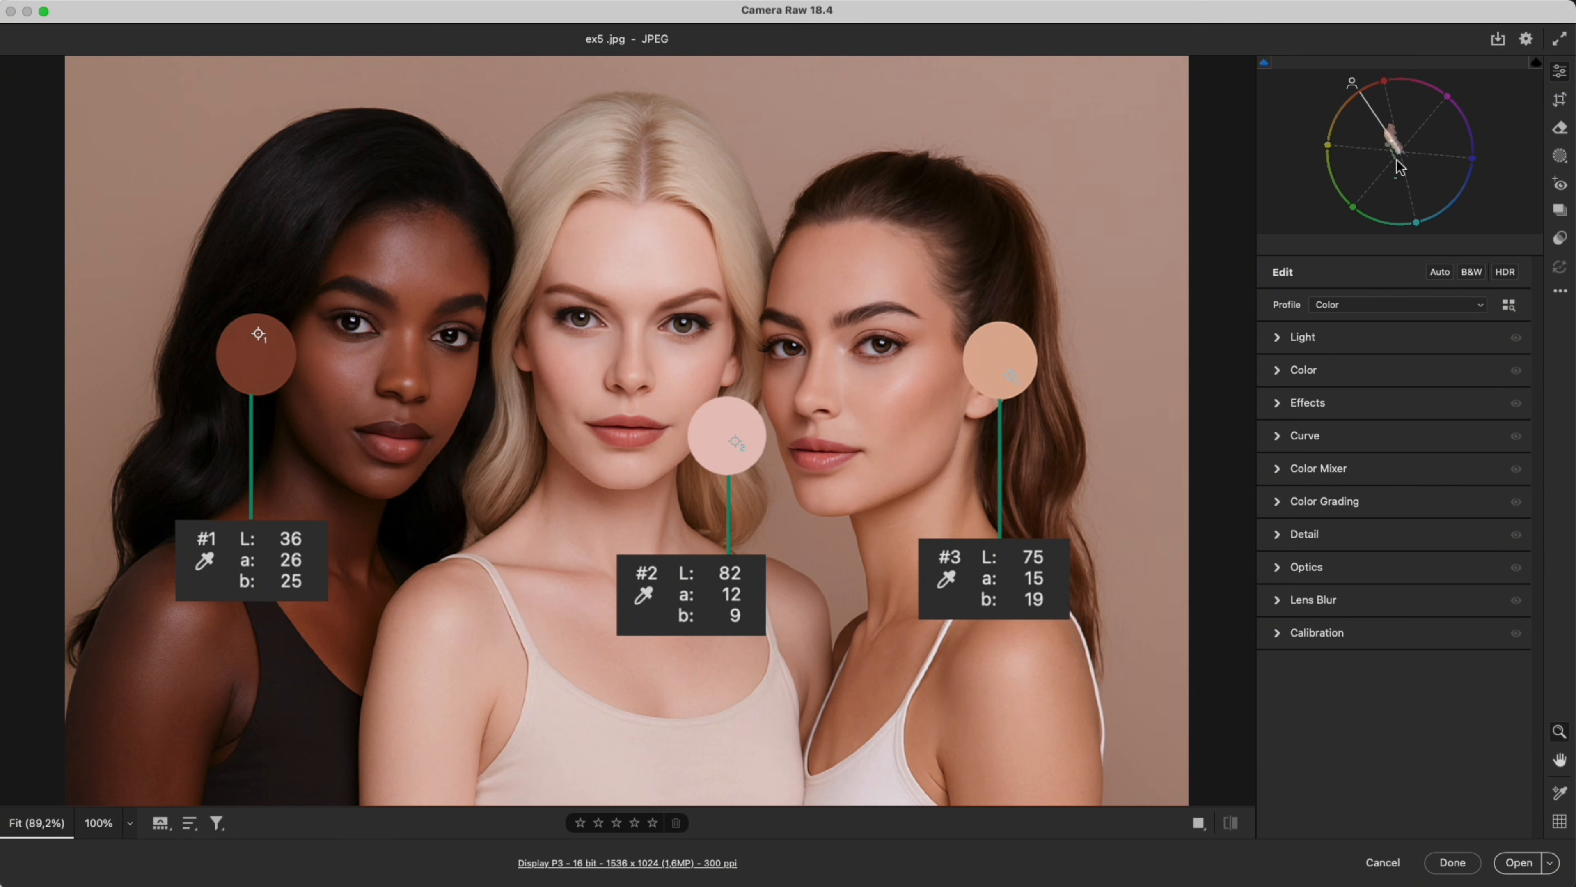
- Create a People mask covering only the Facial Skin of Person 1
click(1561, 162)
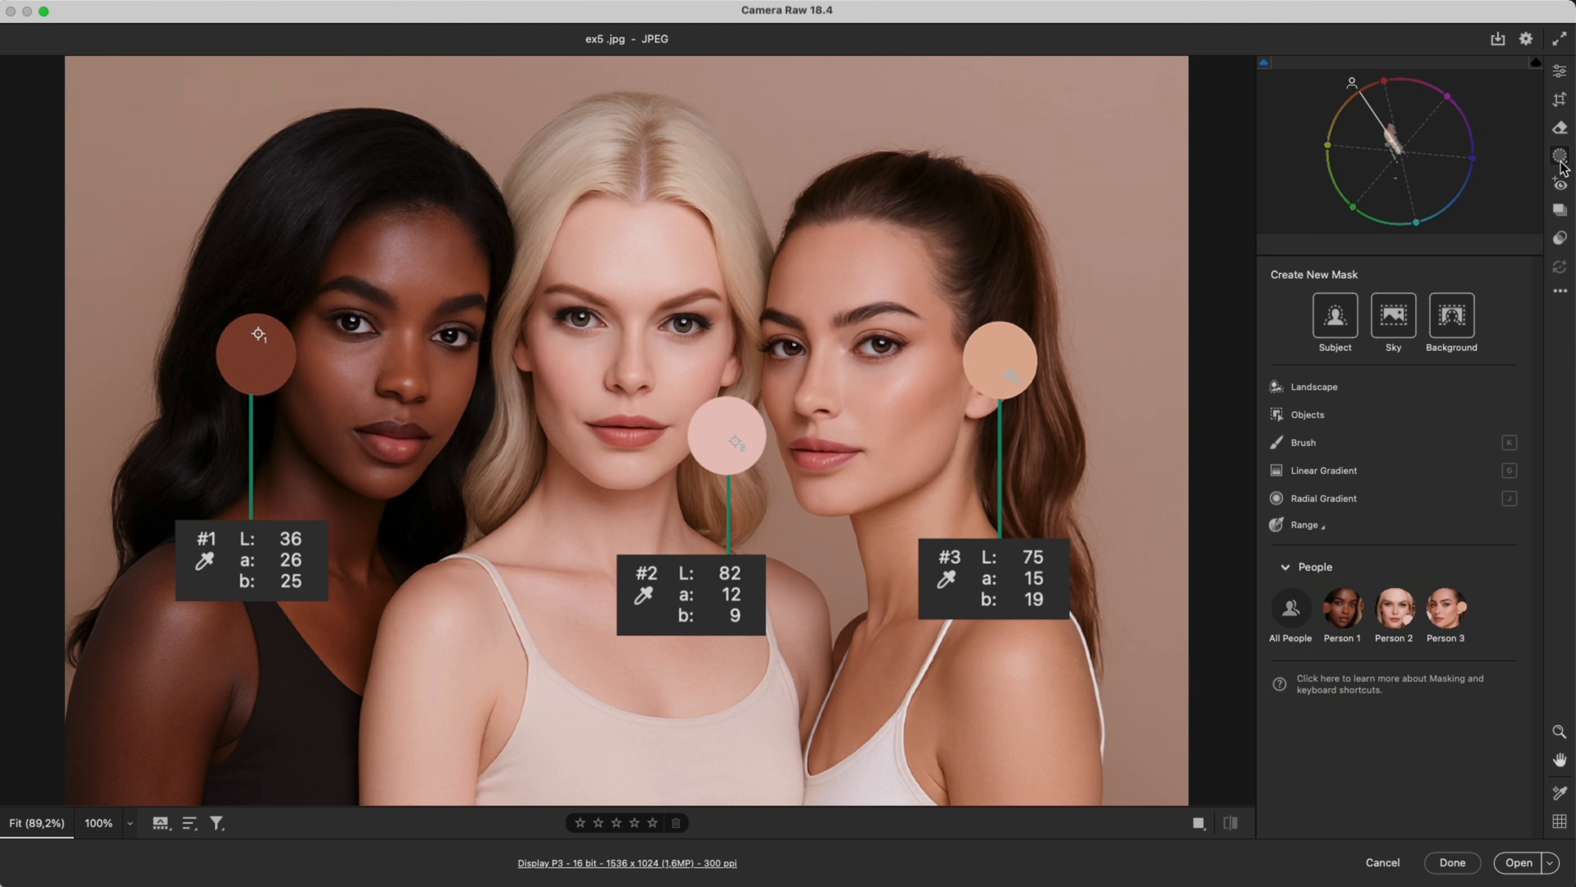
click(1351, 611)
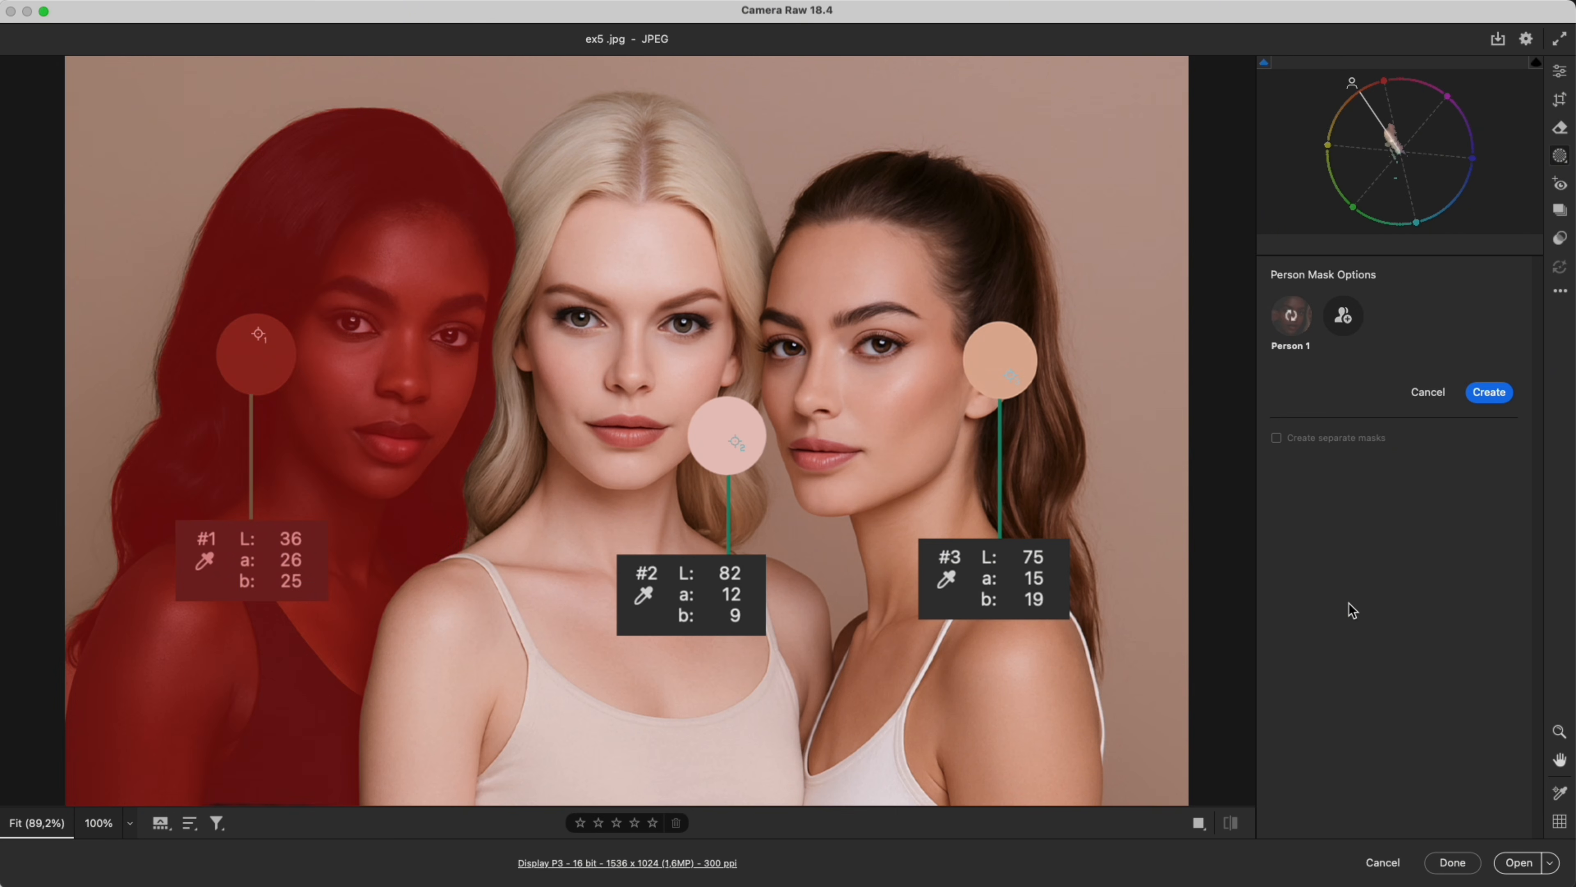
click(1277, 422)
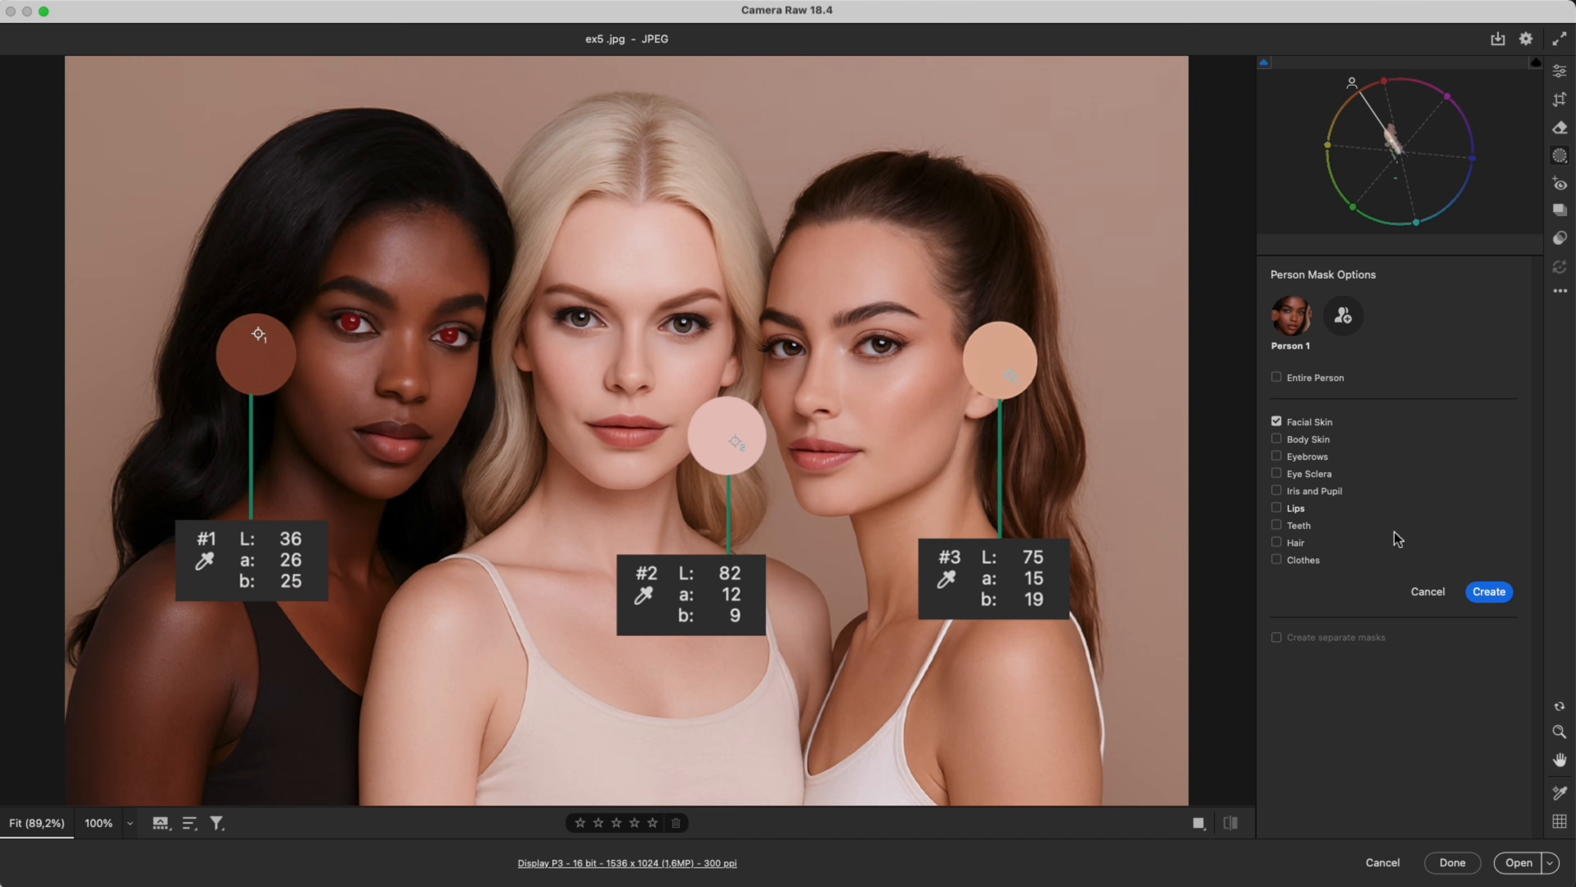
click(1489, 591)
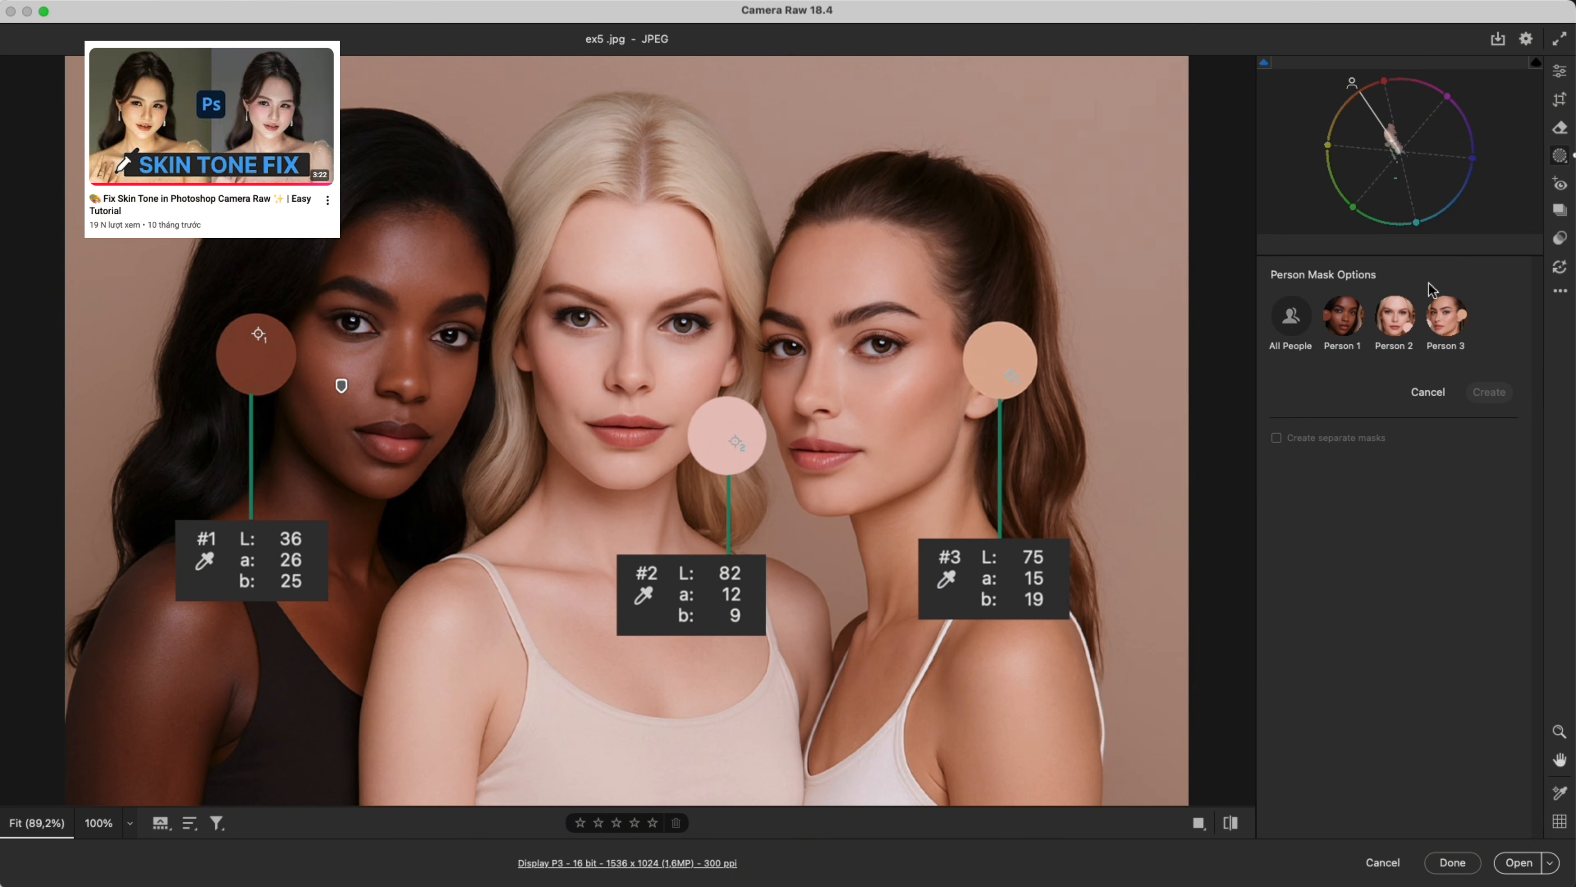
- Create a separate People mask covering only the Facial Skin of Person 2
click(1397, 315)
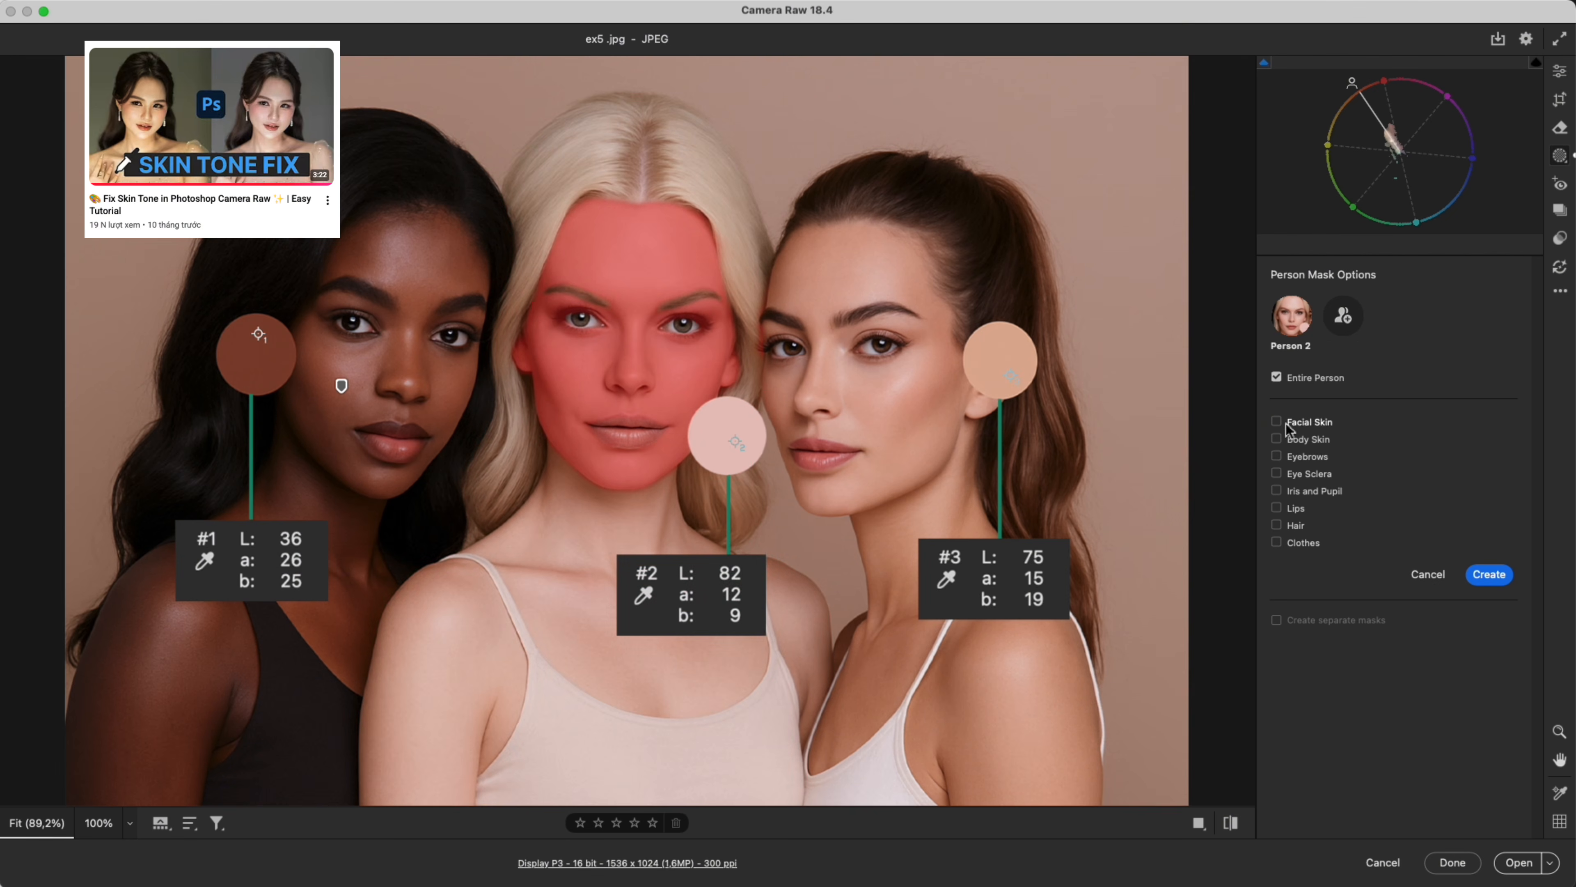
click(1287, 424)
click(1488, 573)
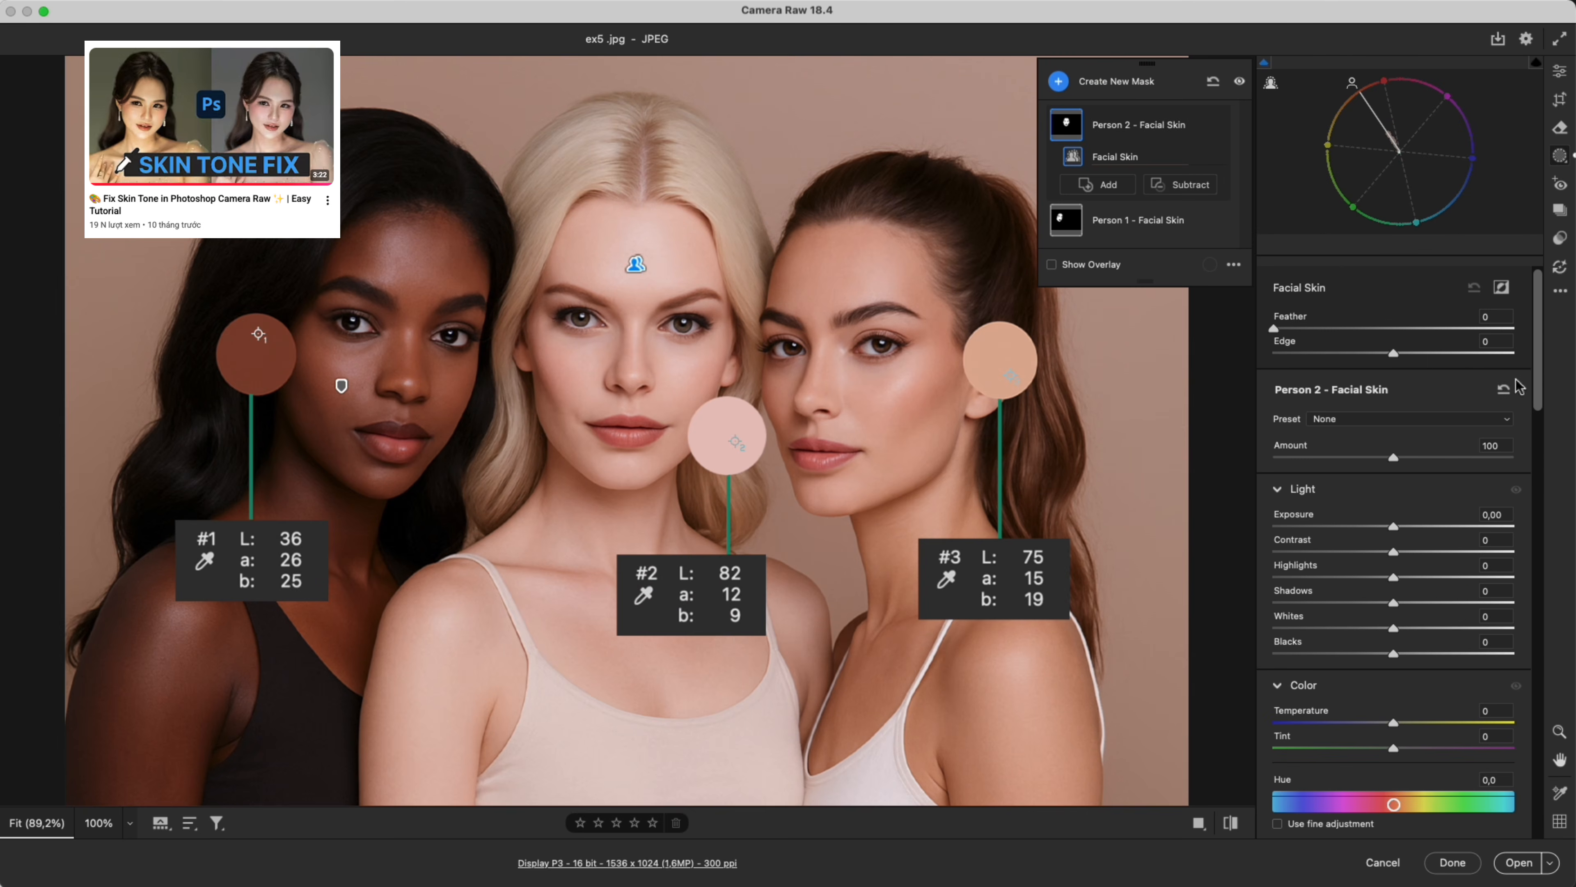
- Create a separate People mask covering only the Facial Skin of Person 3
mouse_move(1560, 157)
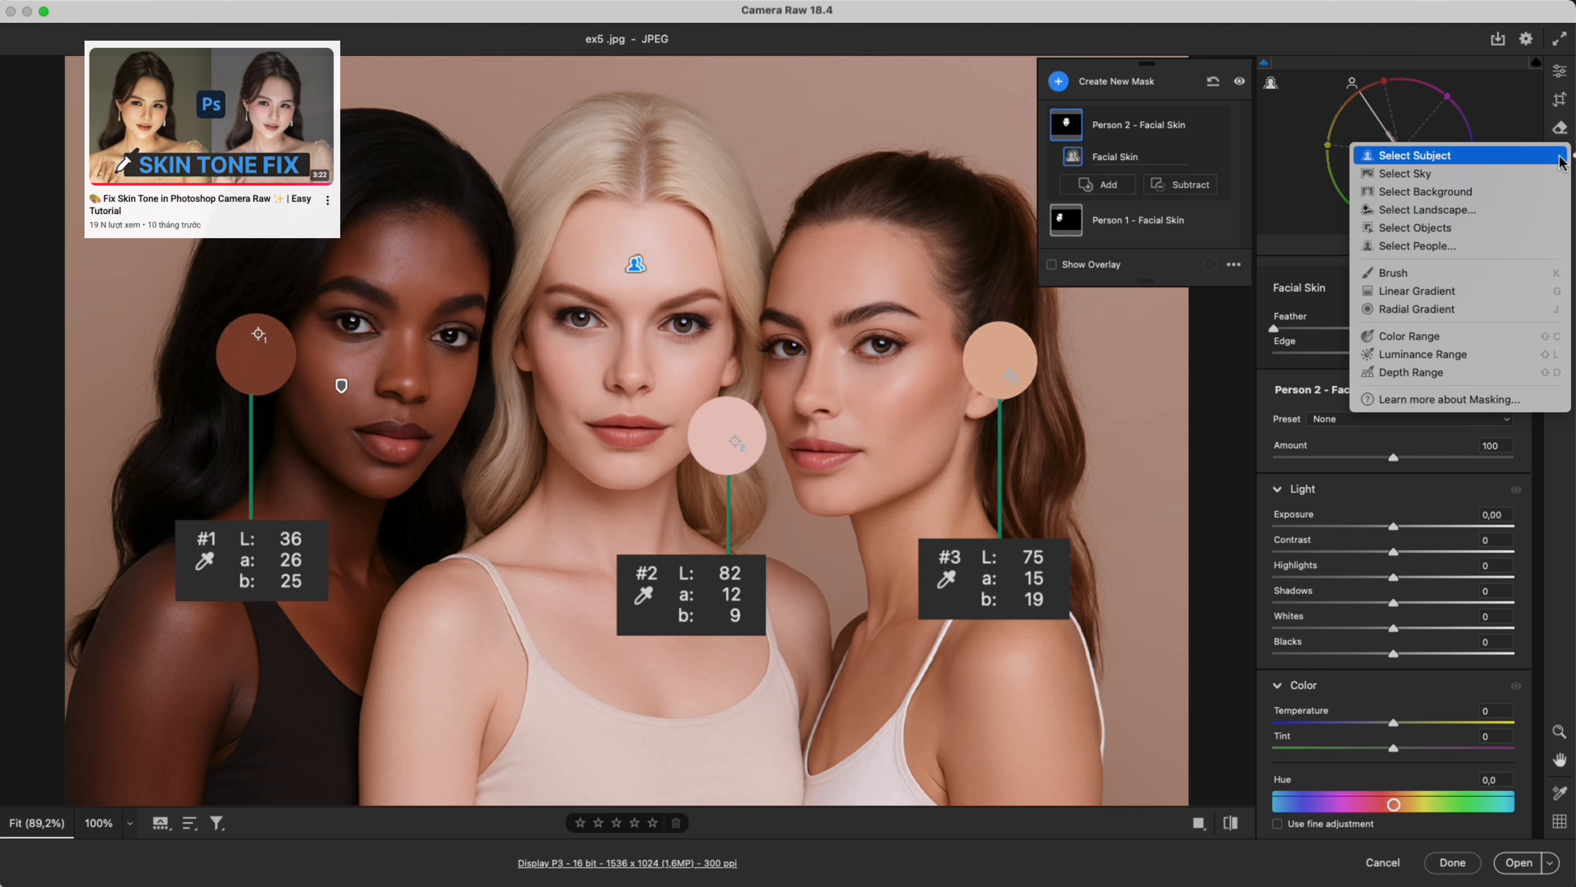
click(1452, 247)
click(1448, 315)
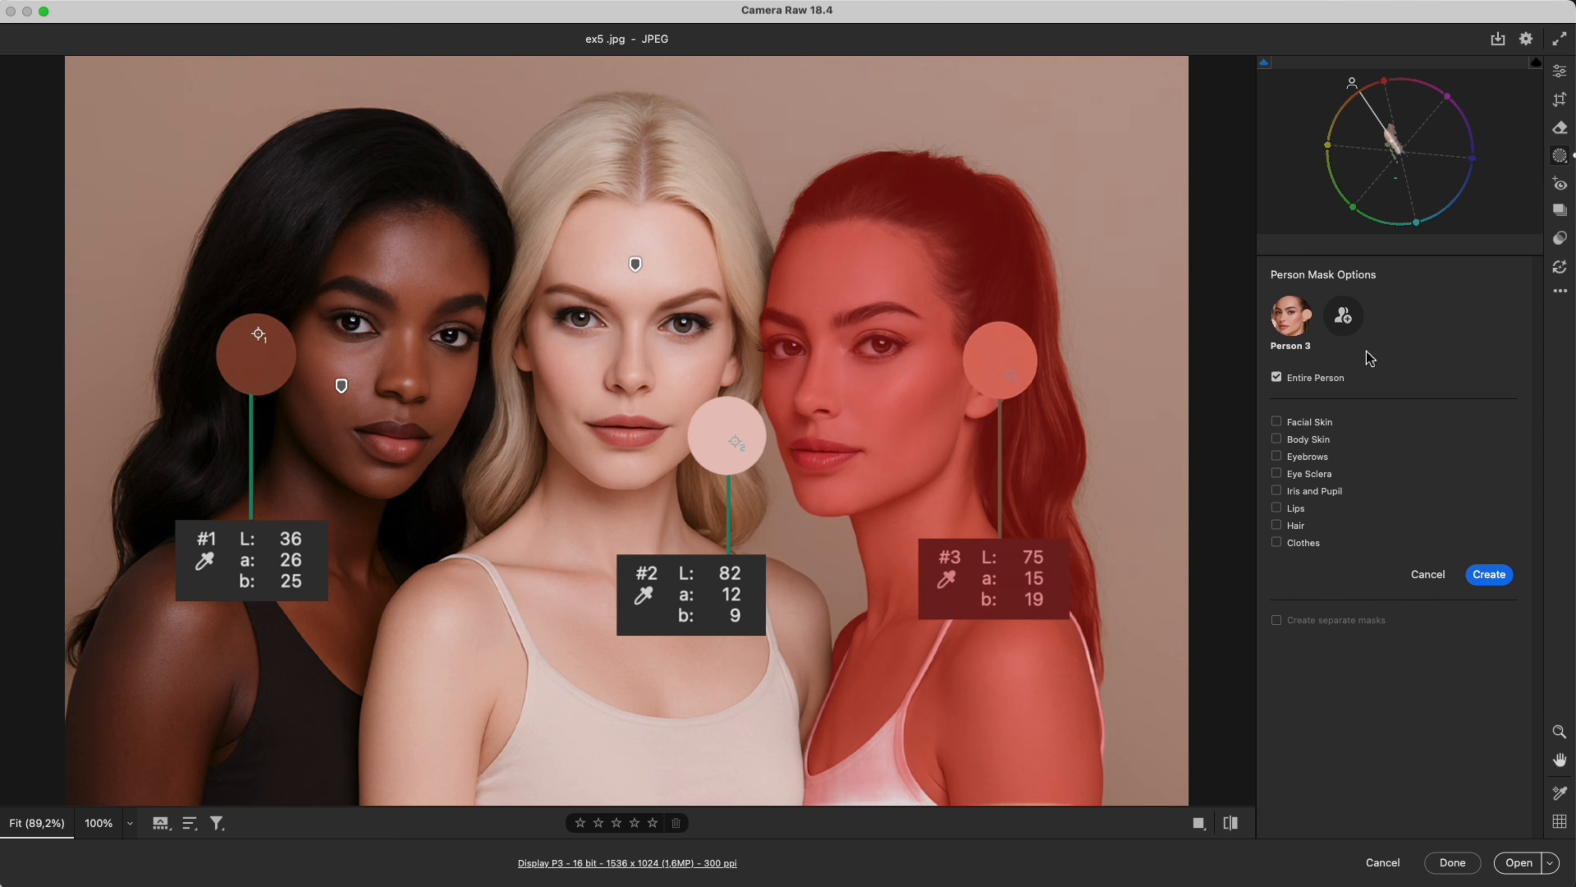
click(1276, 422)
click(1488, 574)
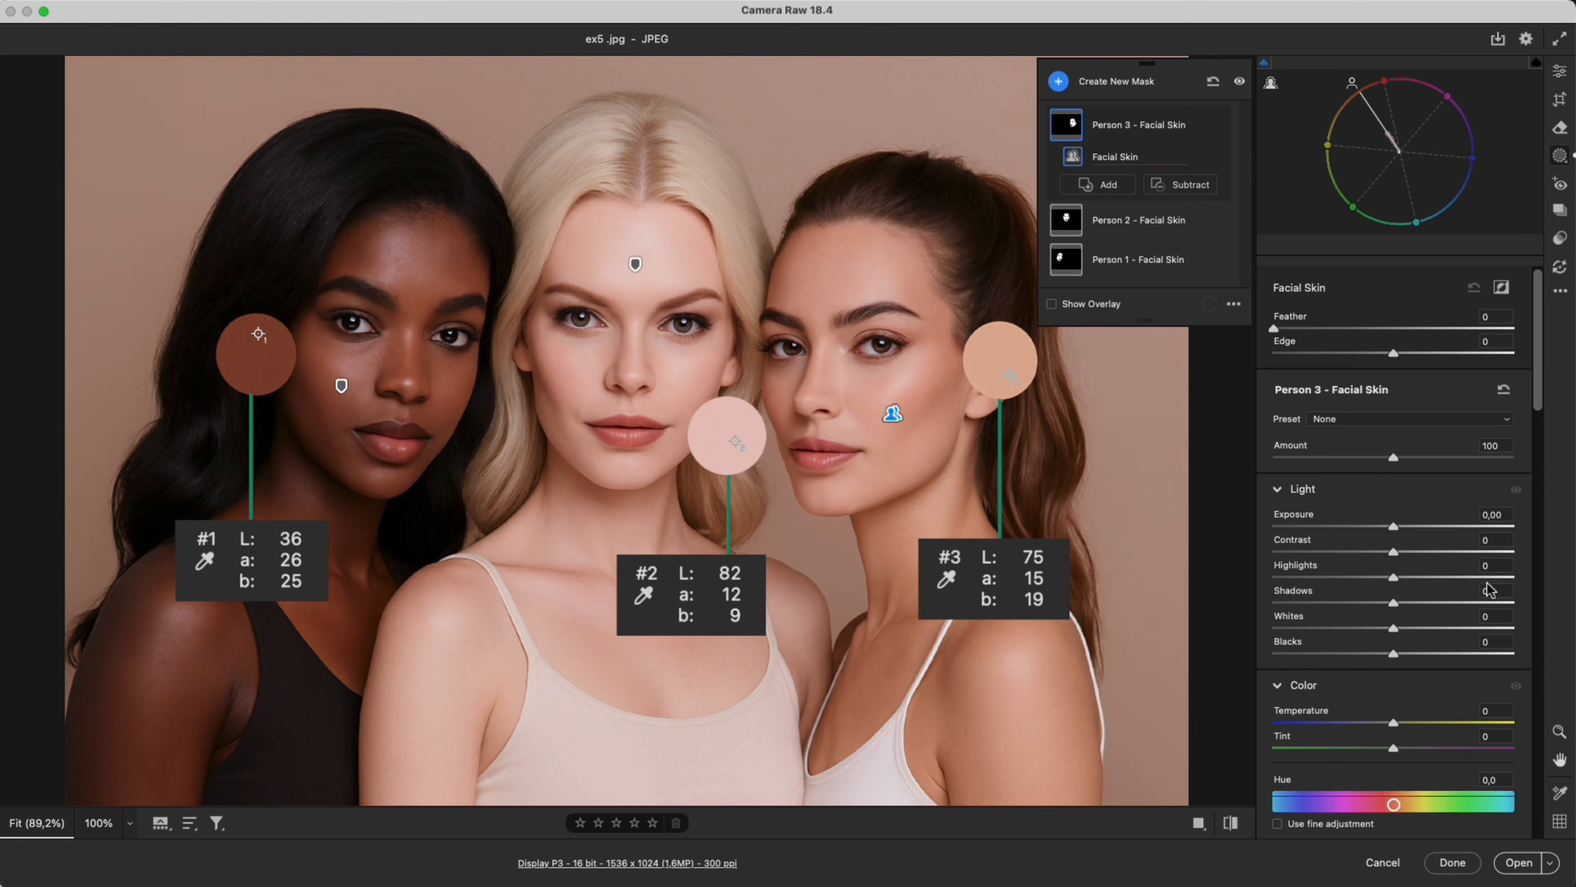
- Select each person's facial skin mask in turn and check where its skin tones fall along the vectorscope's indicator line
mouse_move(1069, 132)
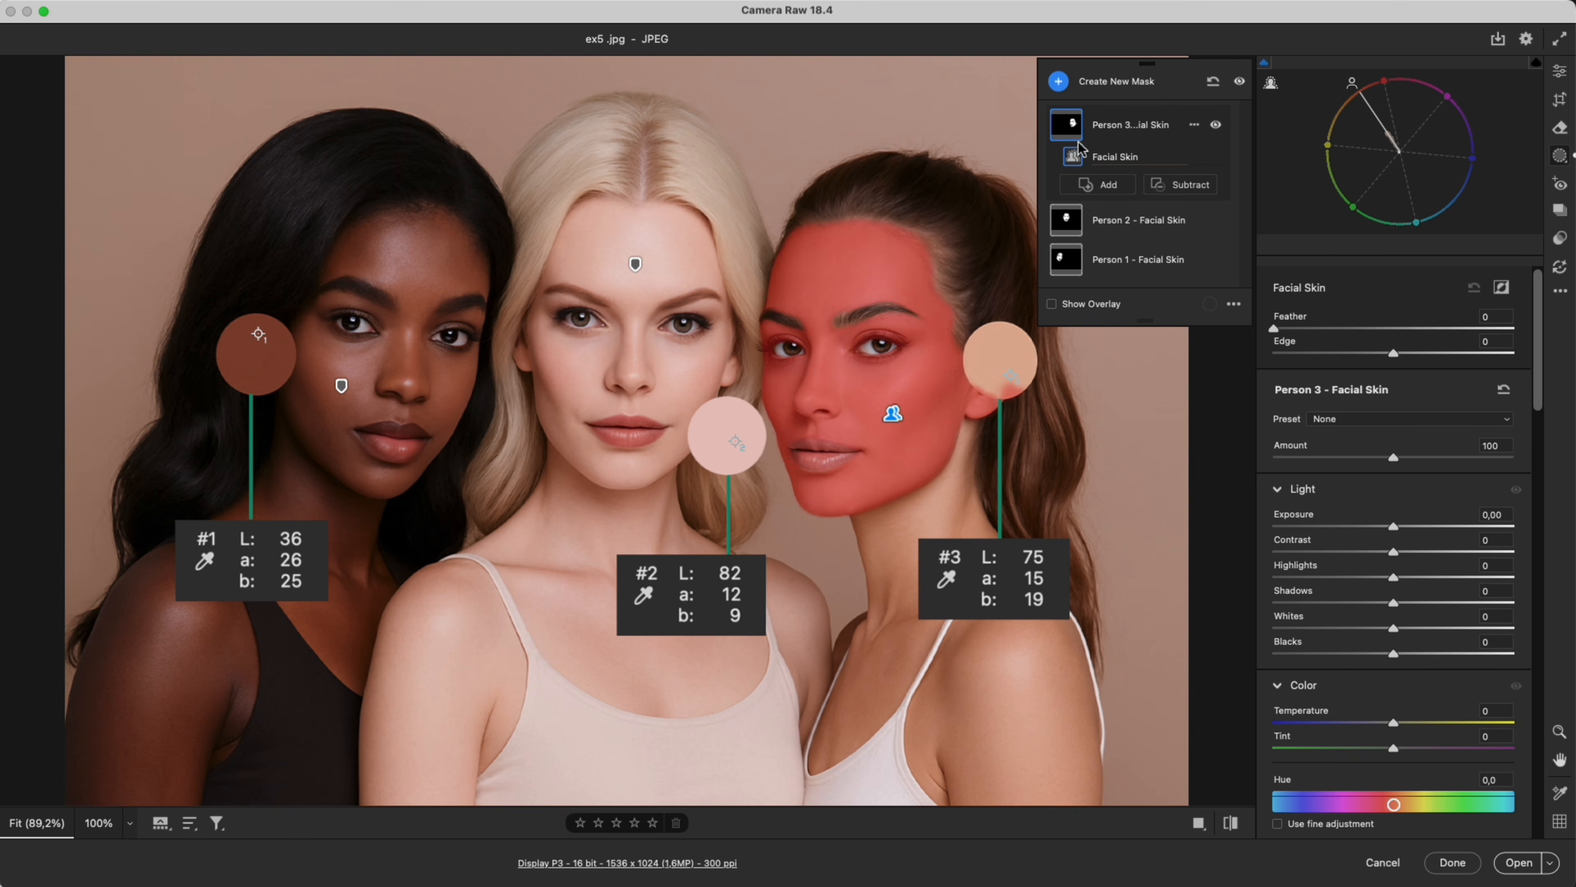
click(1075, 221)
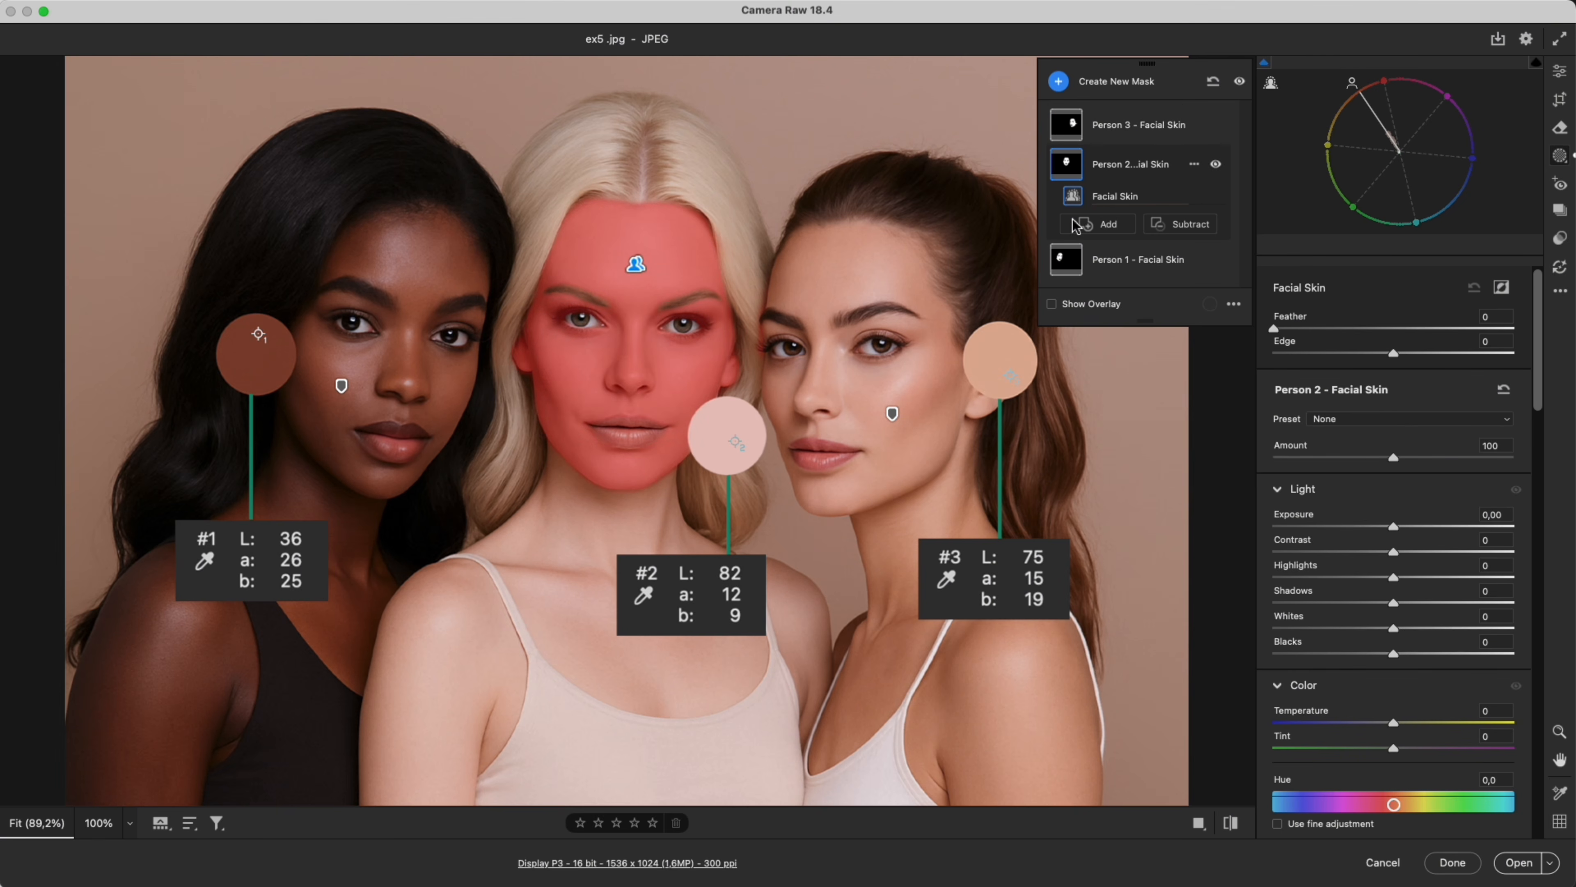
click(1080, 261)
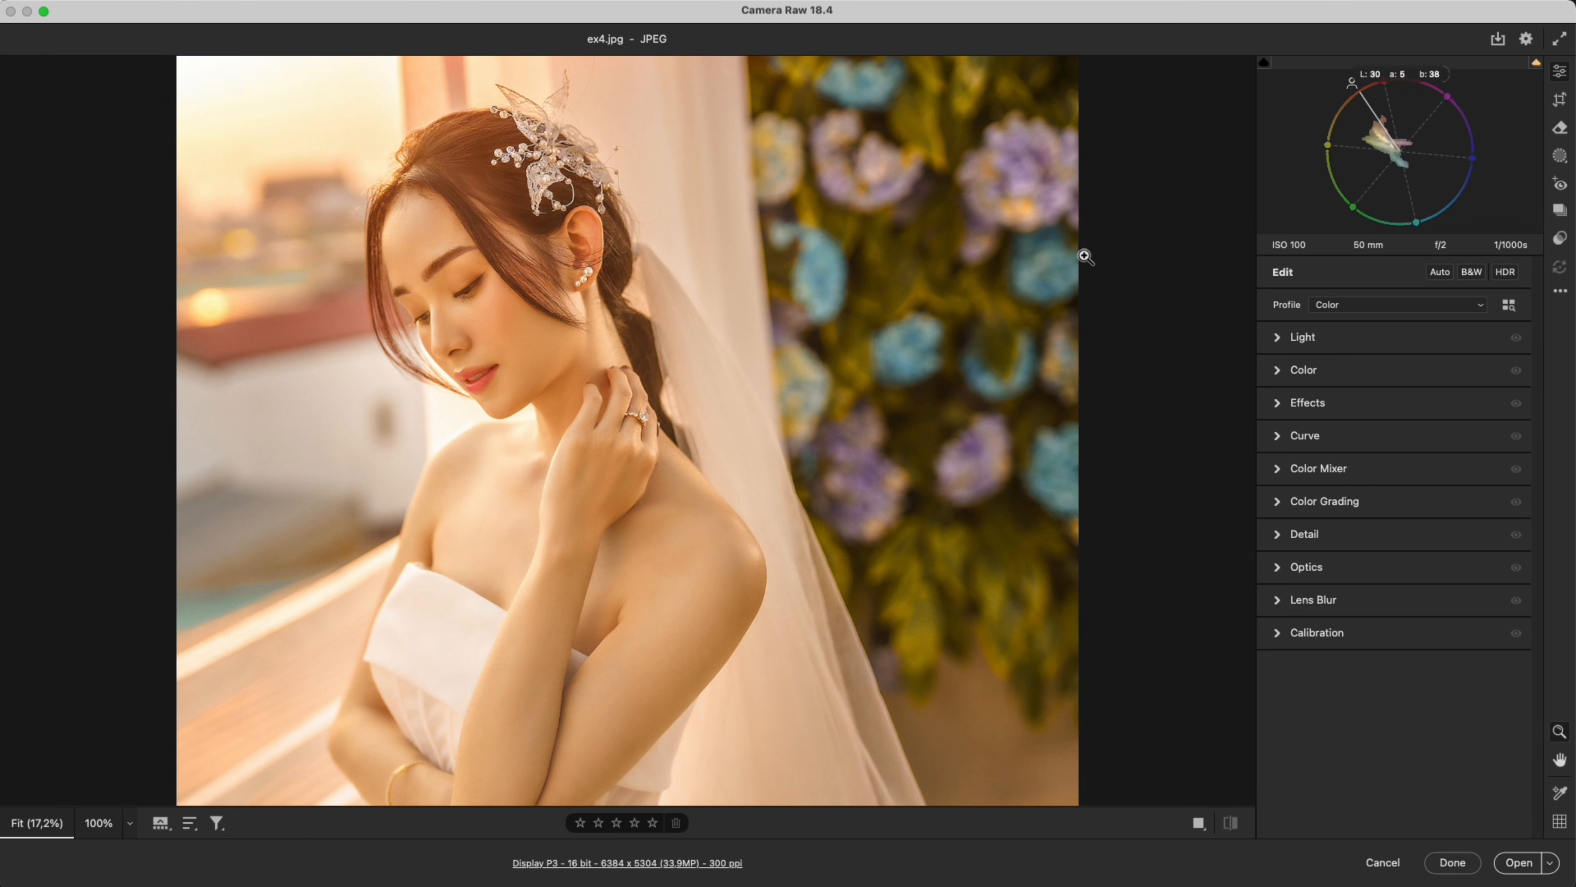
- Create one mask of the bride's Facial Skin and Body Skin
click(1559, 157)
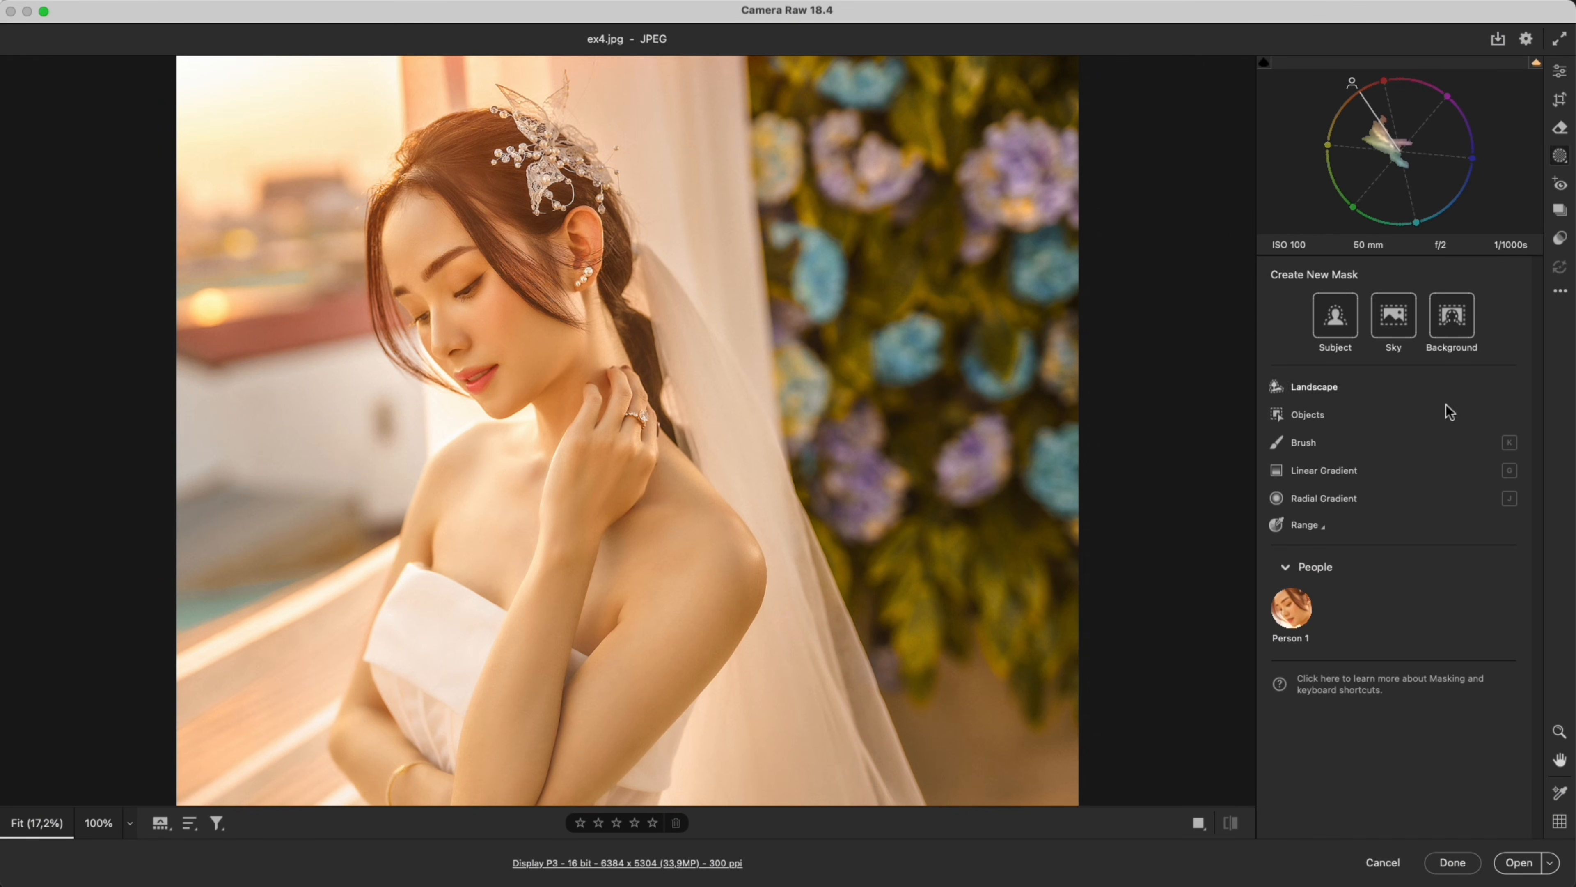
click(1300, 609)
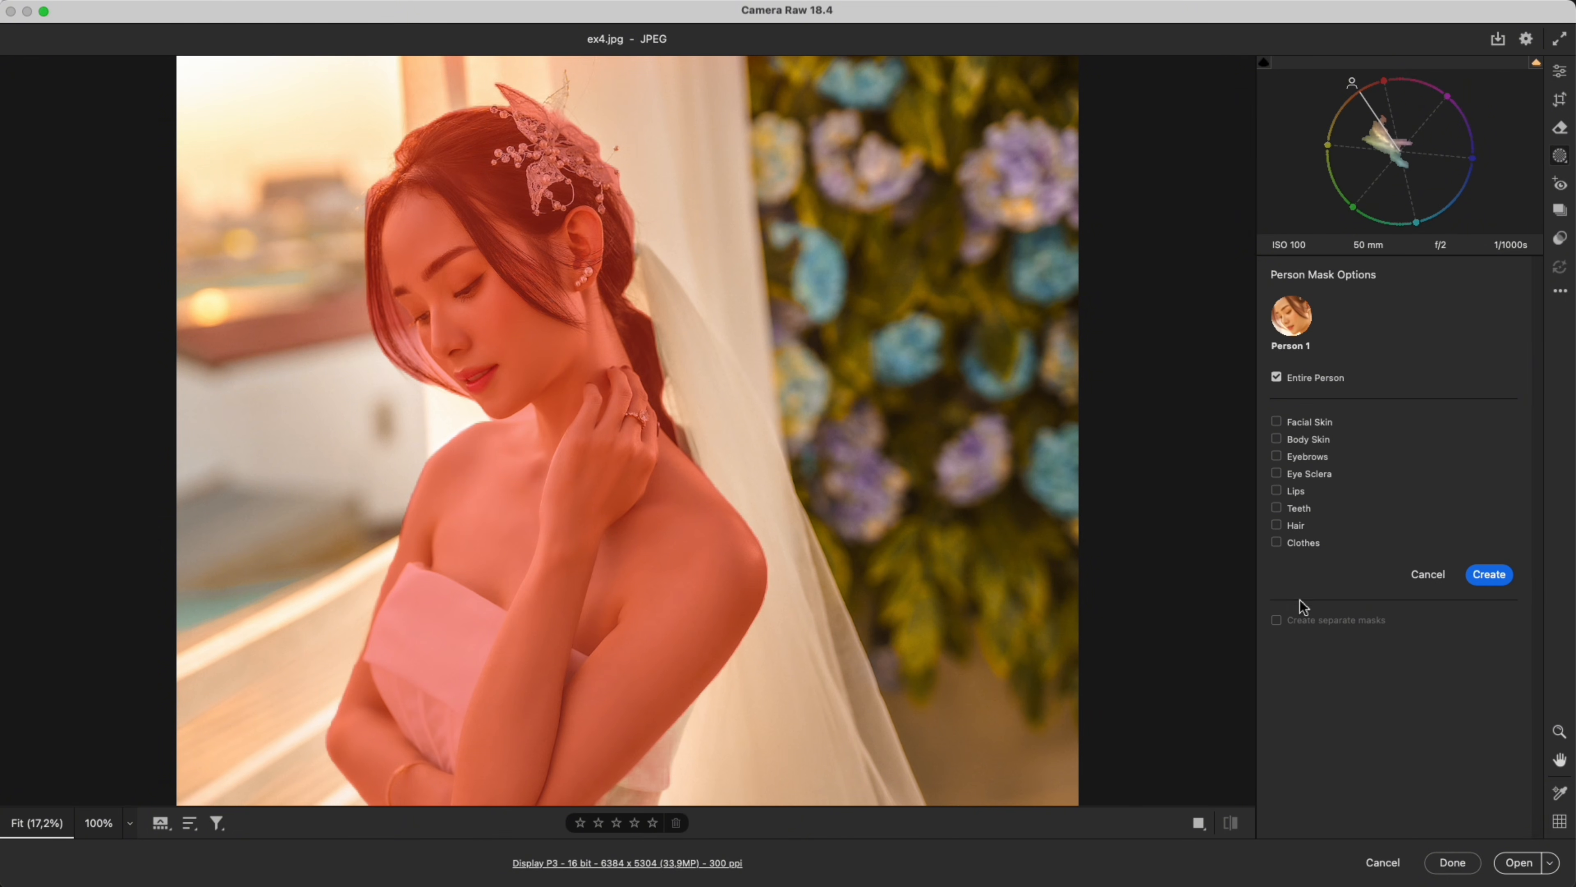
click(1277, 423)
click(1277, 439)
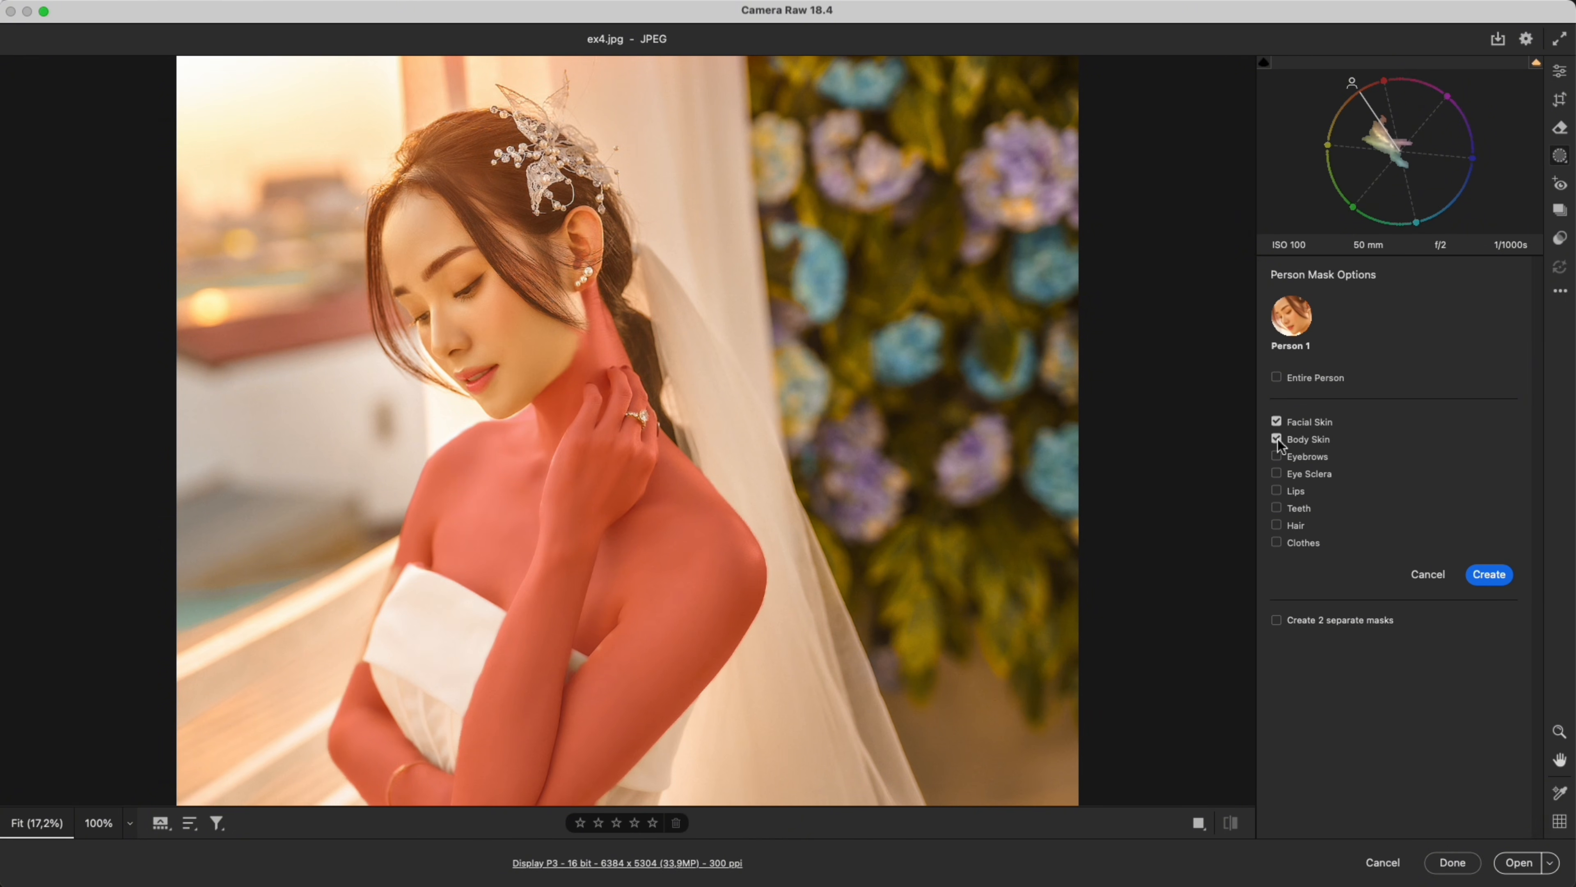
click(1487, 573)
- Sample the bride's skin with the Point Color dropper, picking the colour on her hand
drag(1543, 414, 1546, 509)
click(1310, 527)
click(588, 395)
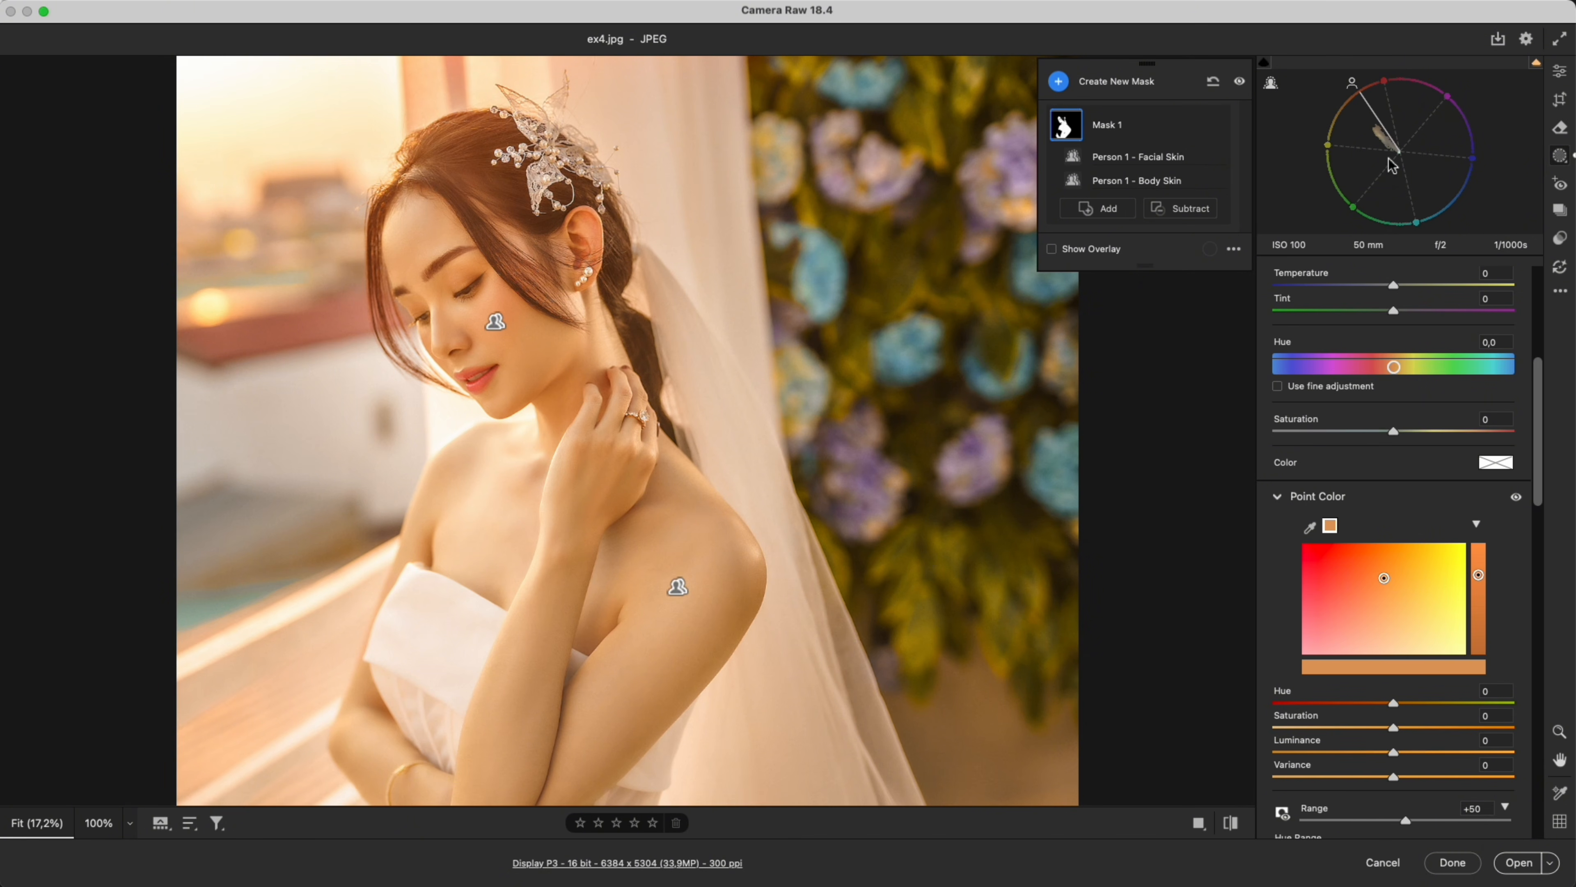
- Lower the Hue and Saturation of the bride's sampled skin colour in Point Color, and compare the before and after views
mouse_move(1396, 704)
mouse_down()
mouse_move(1380, 708)
mouse_move(1385, 736)
mouse_up()
click(1200, 824)
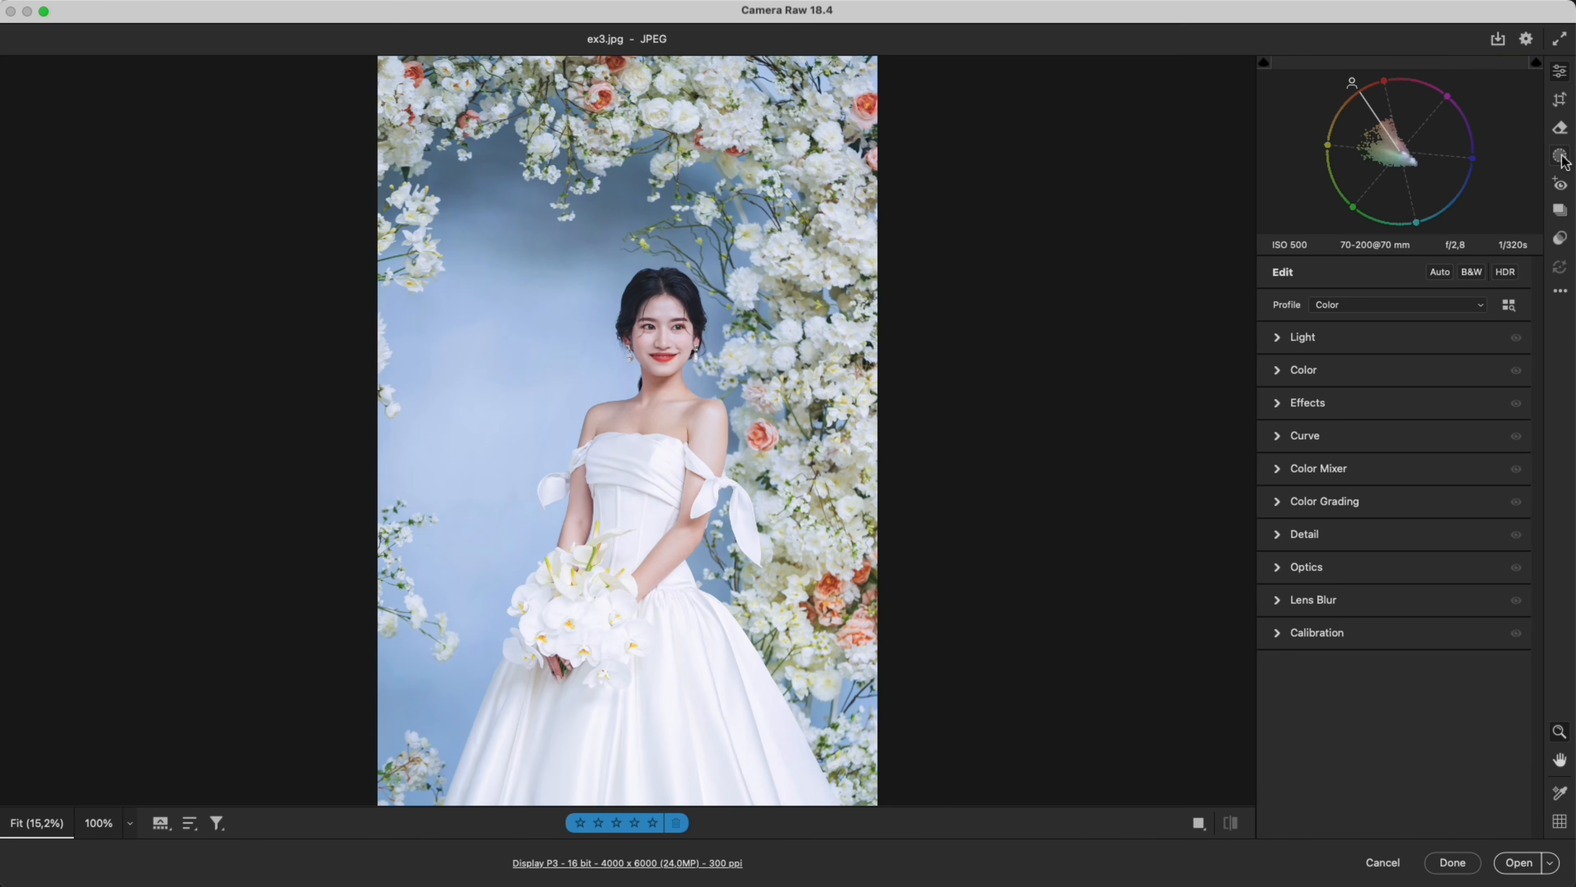
- Create a single mask covering Person 1's Facial Skin and Body Skin in the bride portrait ex3.jpg
click(1560, 155)
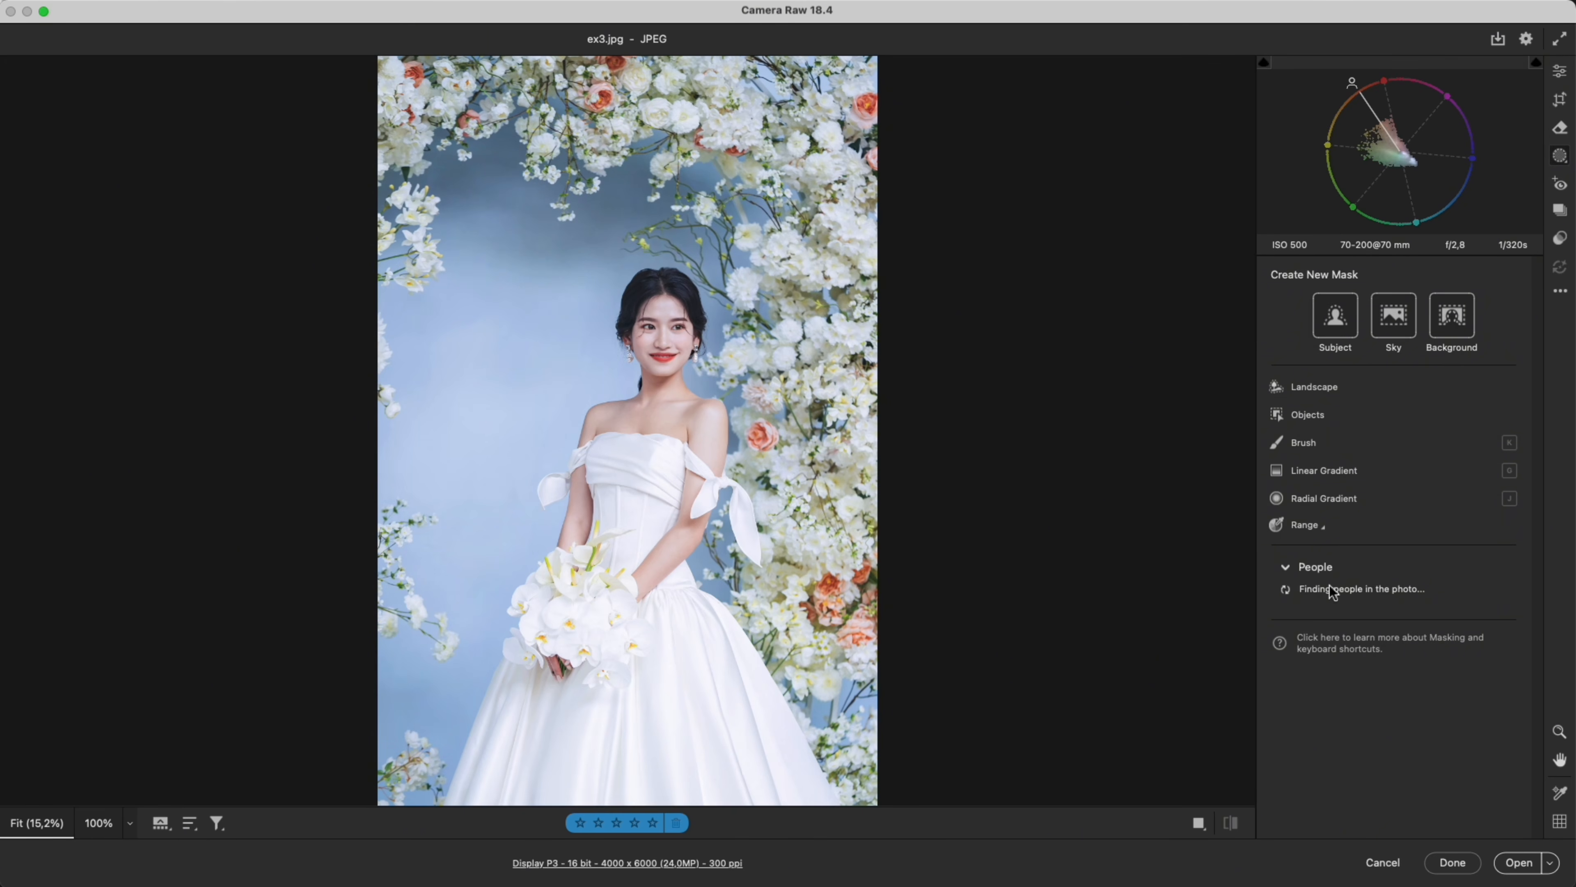
click(1283, 618)
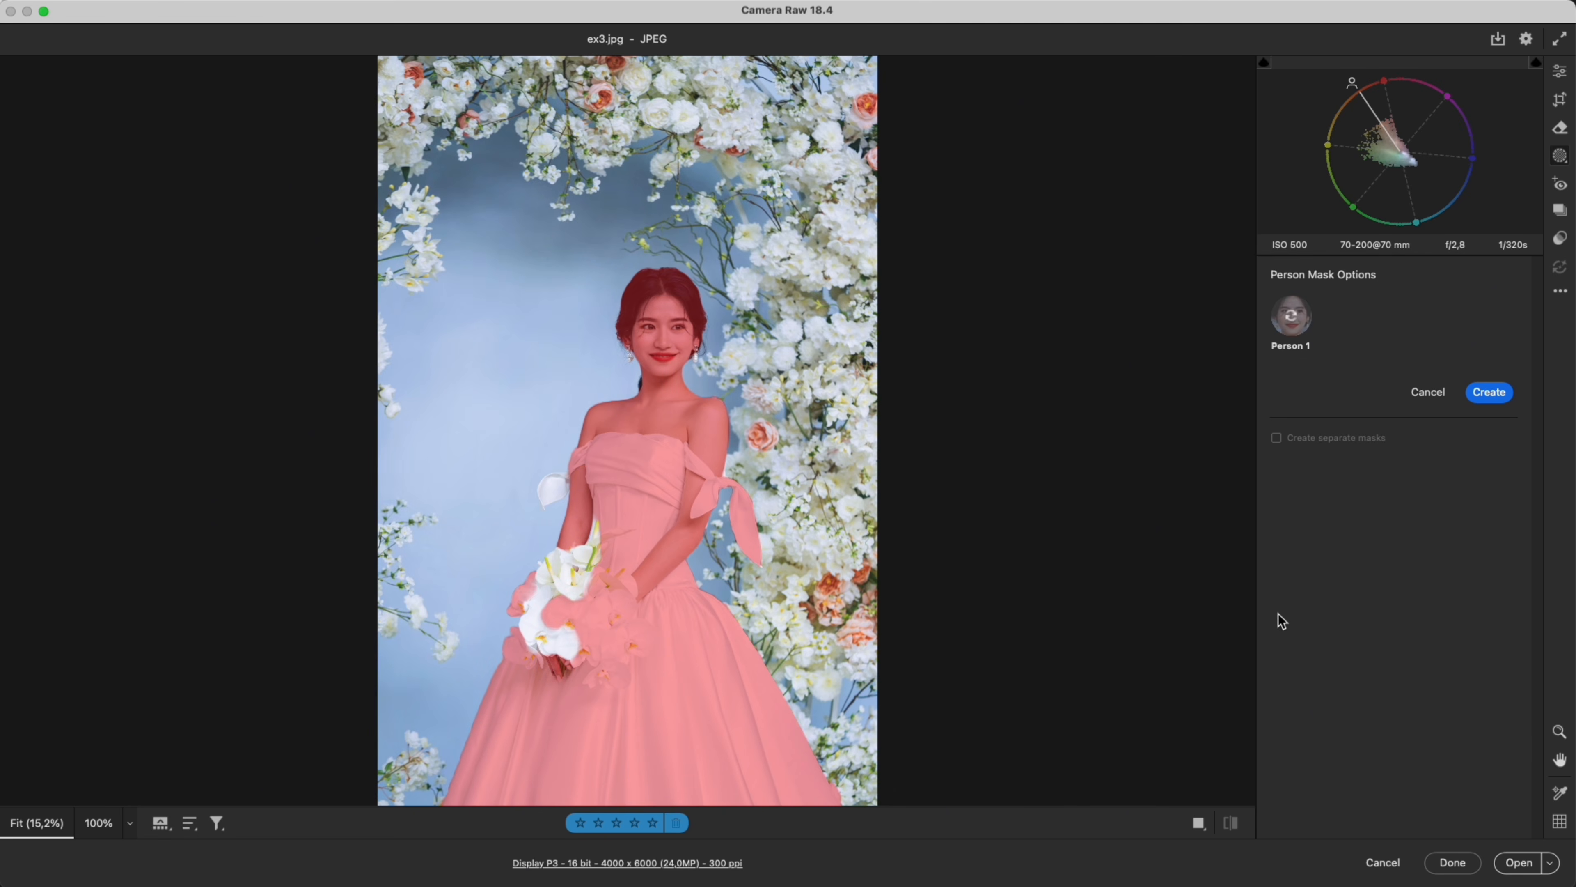
click(1277, 422)
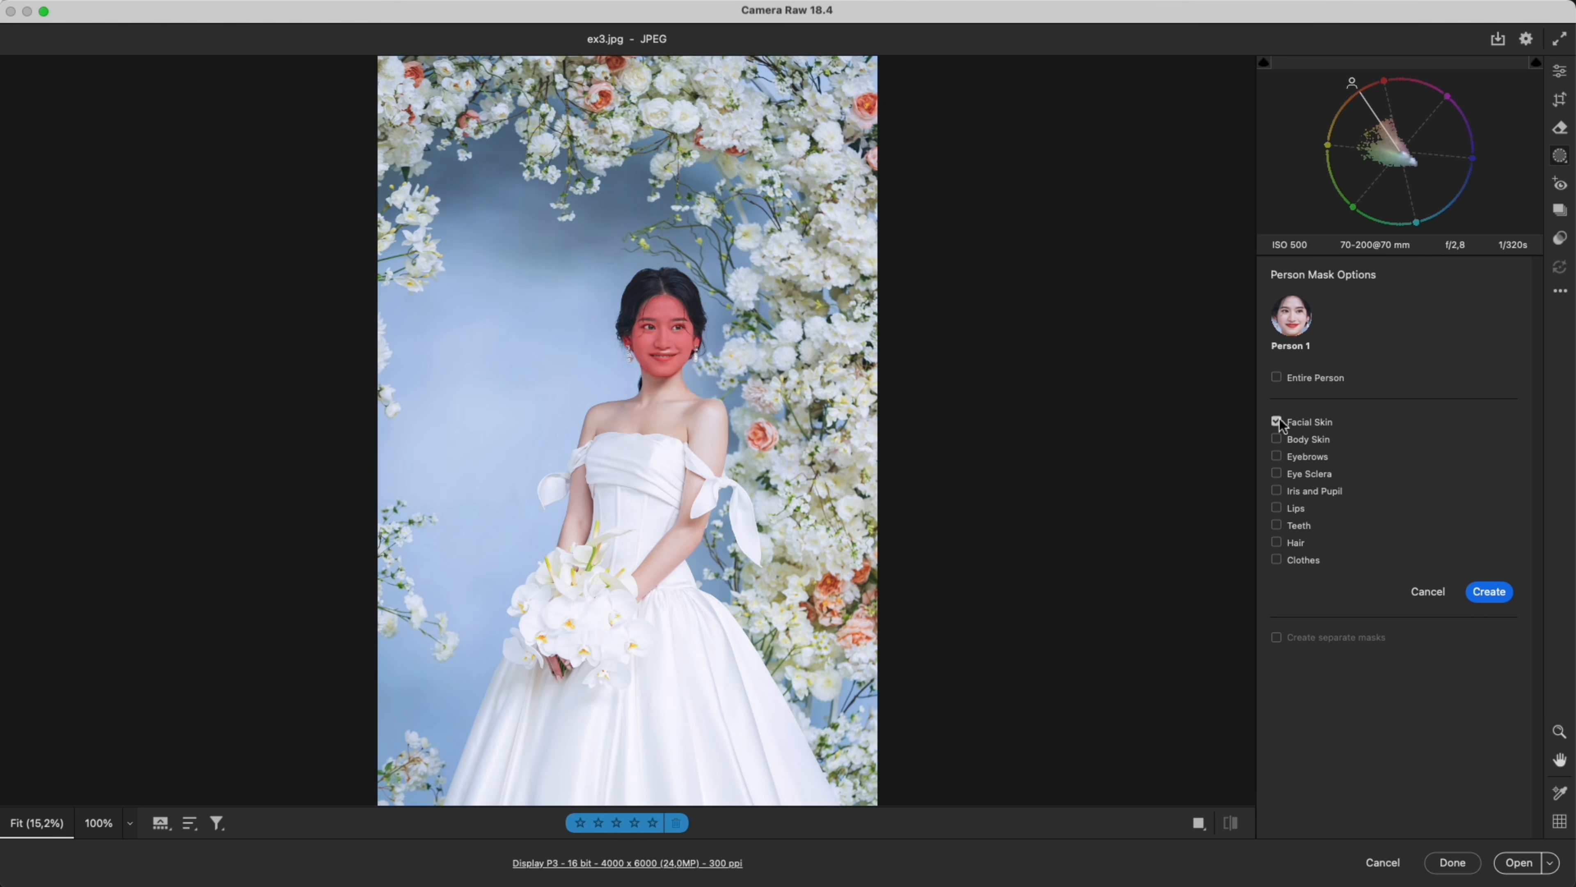
click(1283, 438)
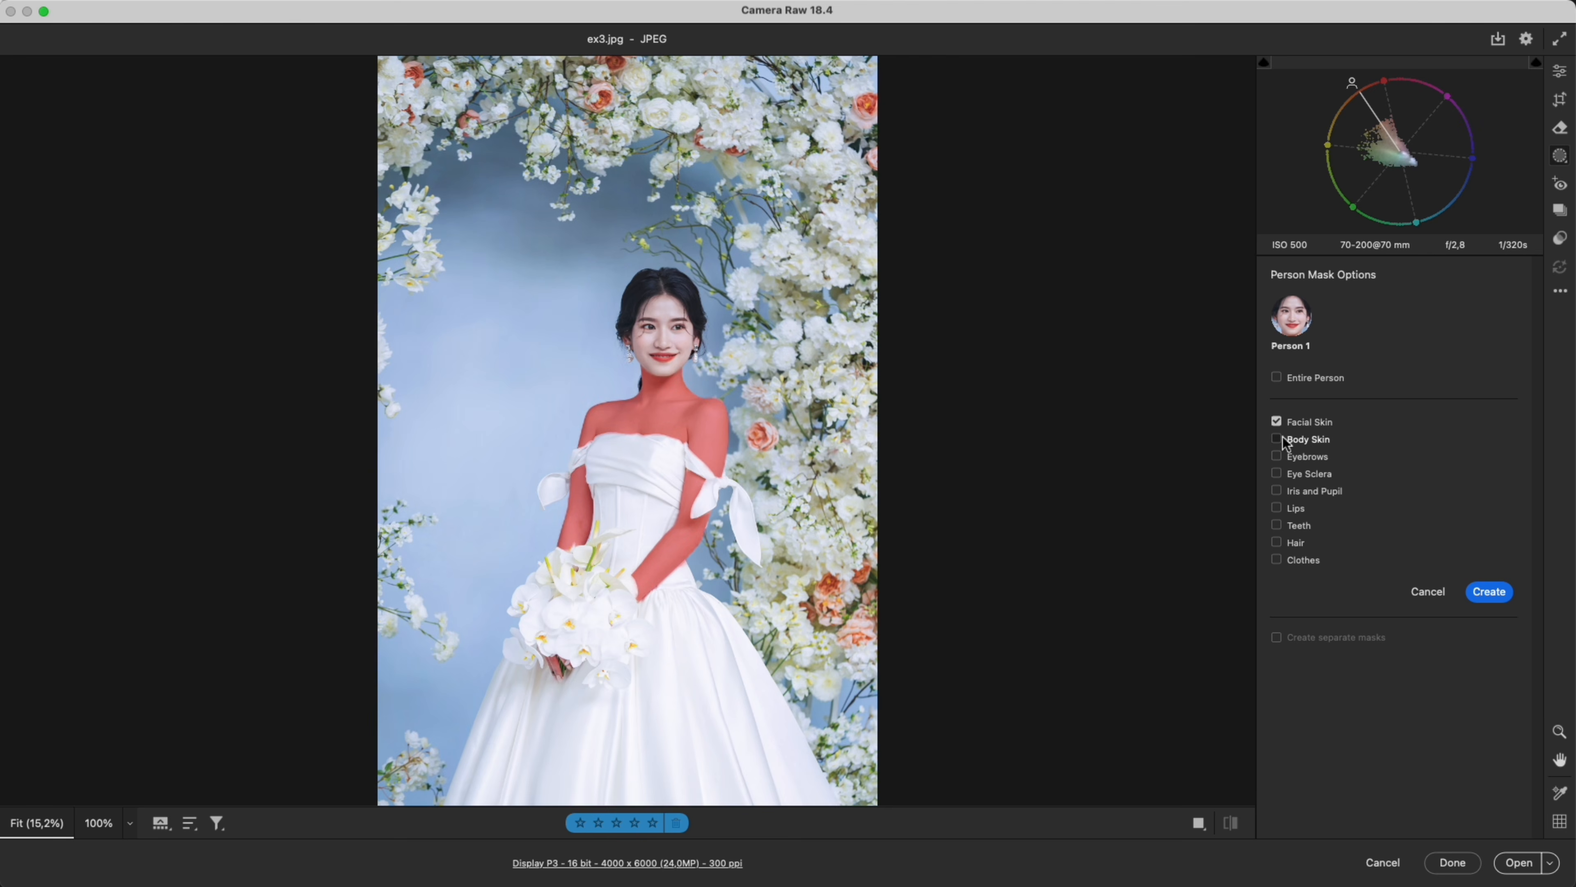
click(1491, 591)
- Set the skin mask's Temperature to +16 and Tint to -6, and compare the bride's face before and after in close-up
drag(1397, 620, 1386, 650)
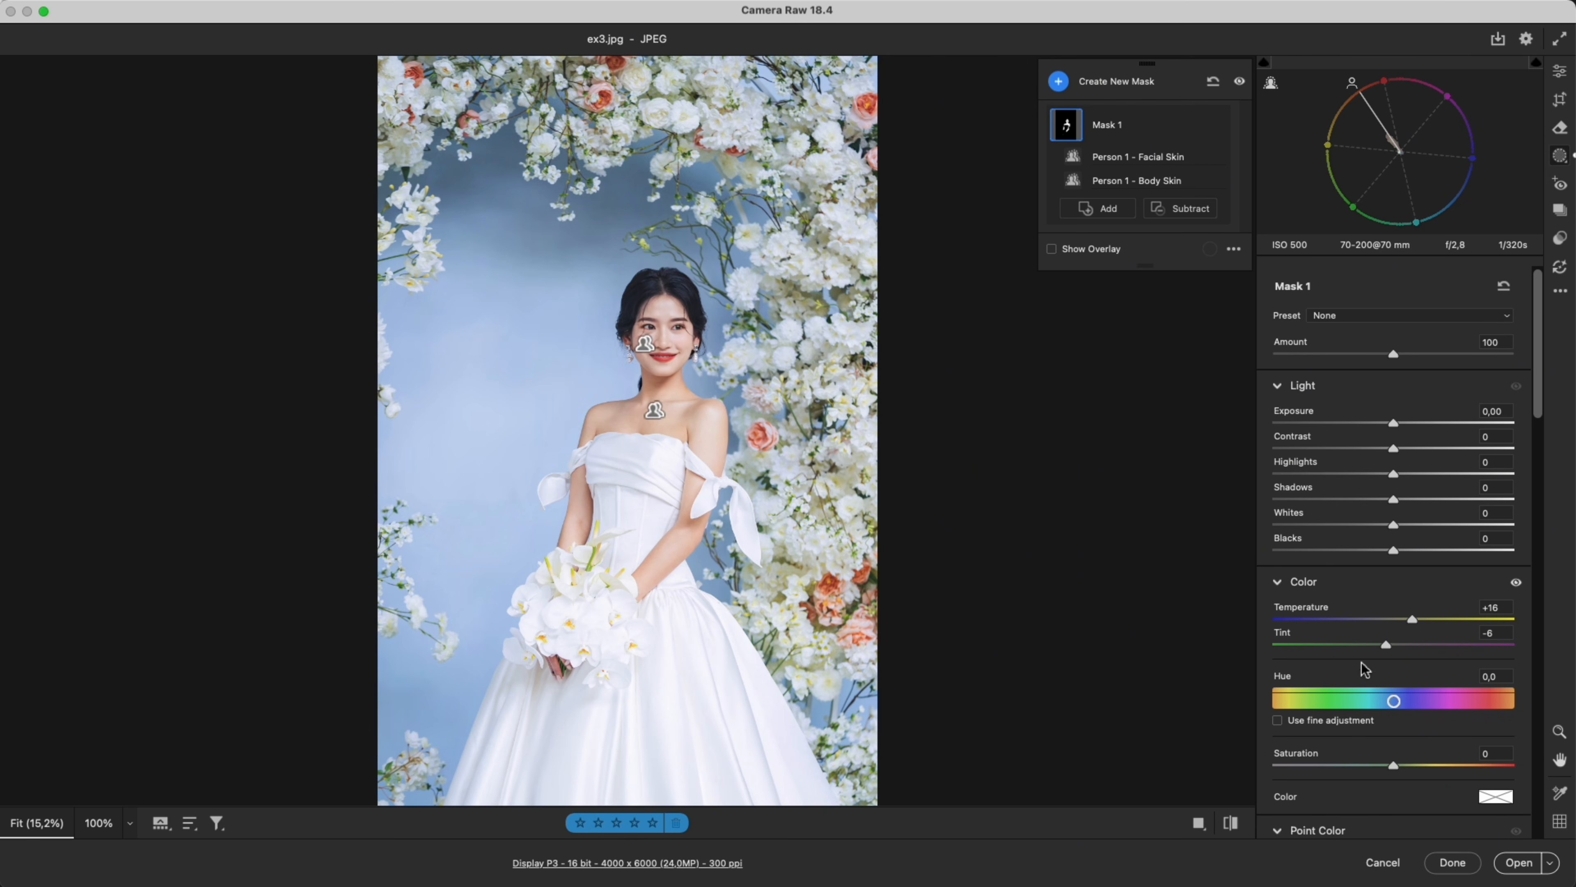
click(1200, 822)
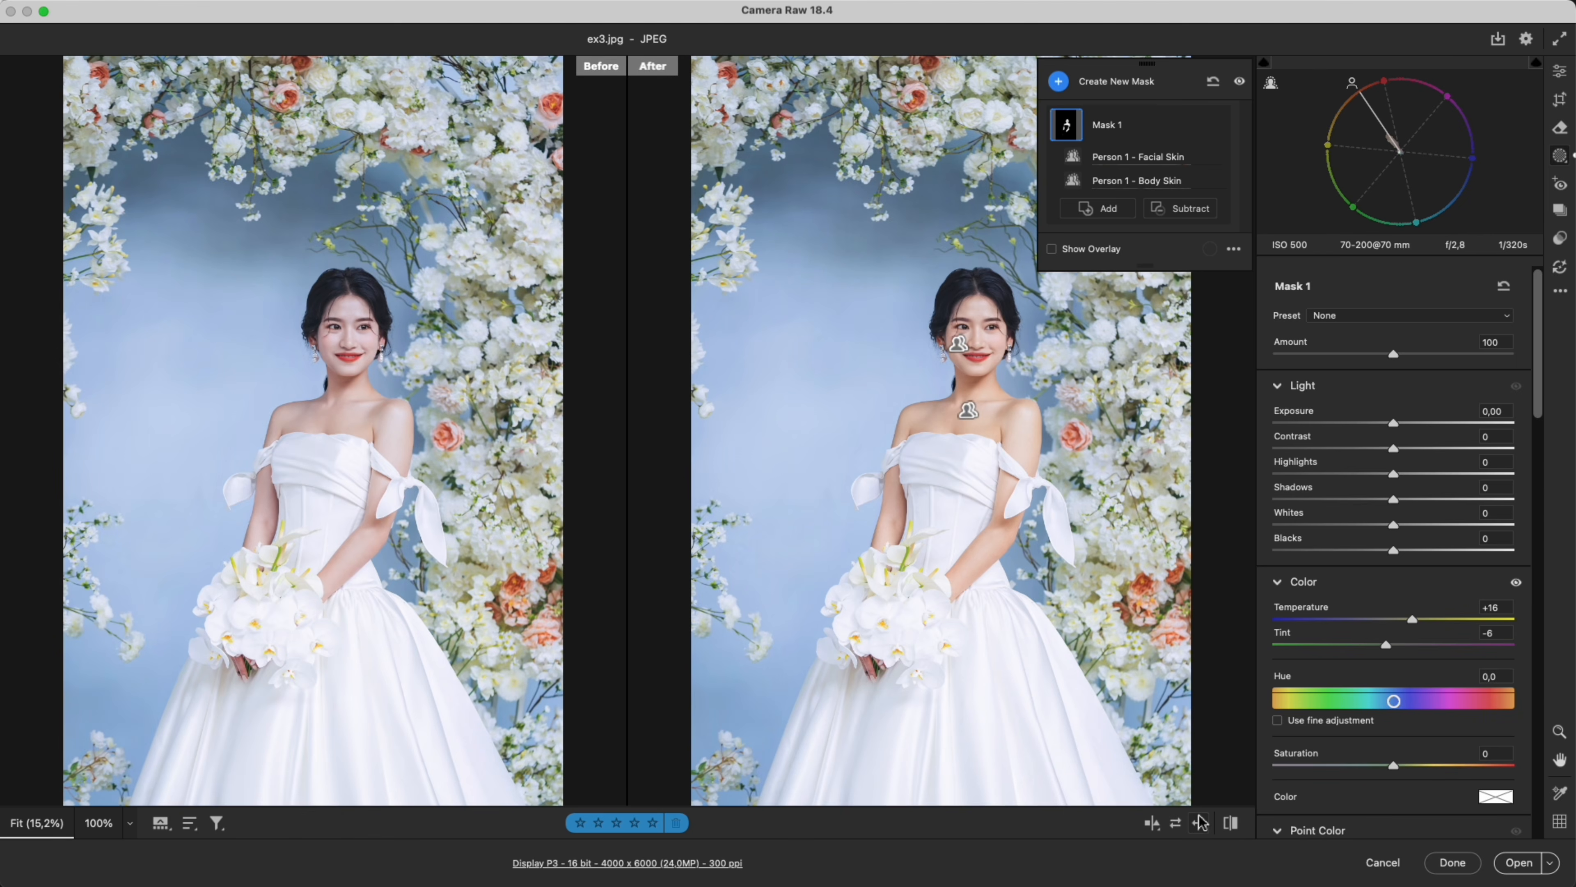
key(e)
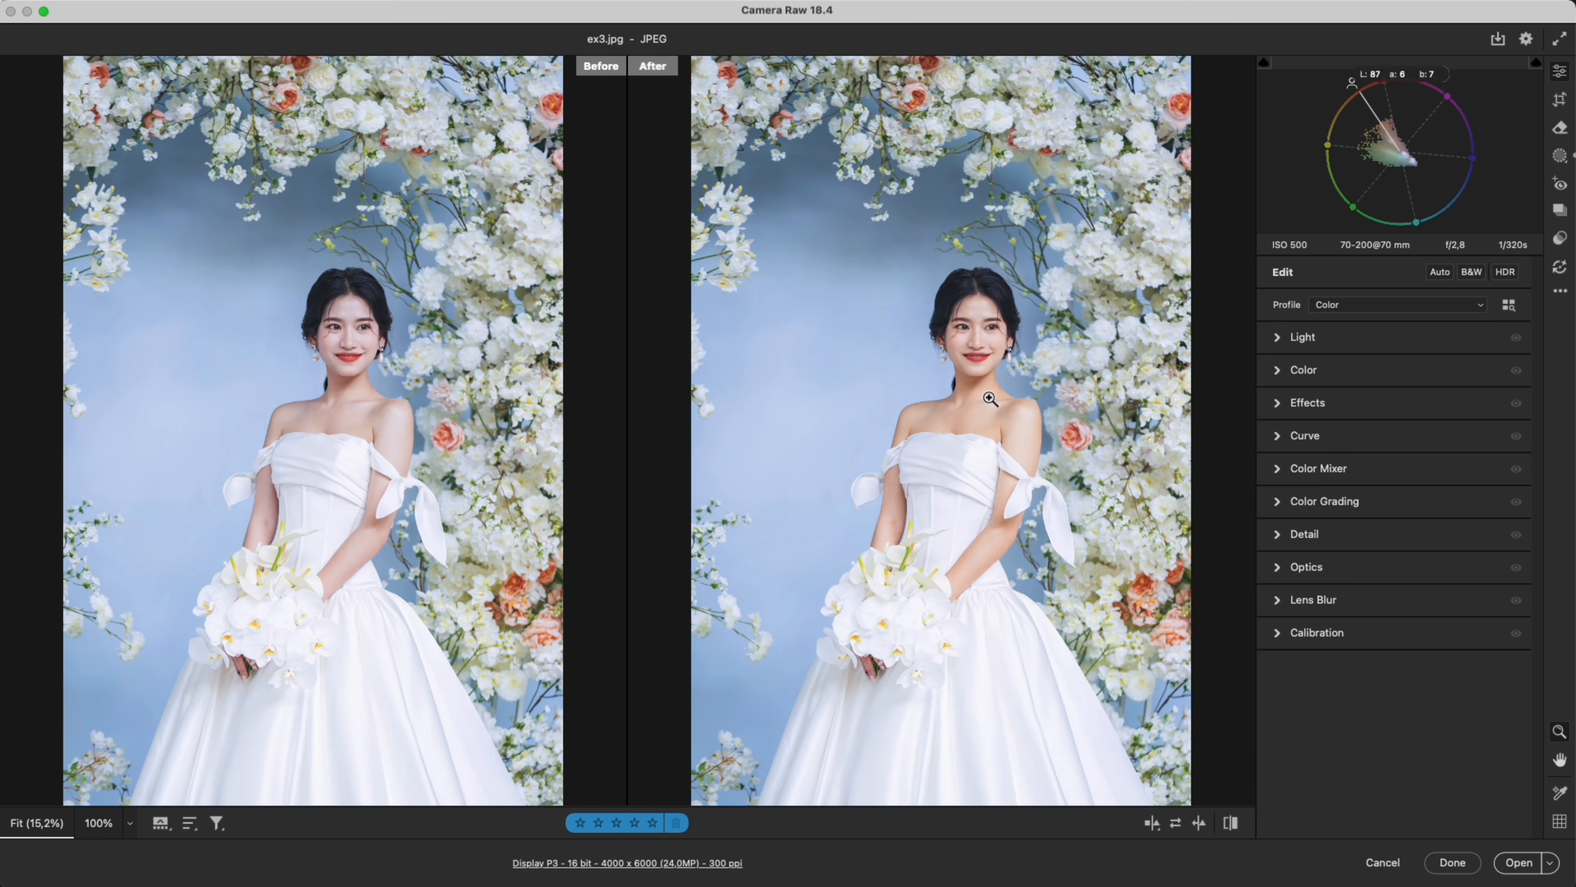
scroll(999, 361, up, 6)
drag(1021, 438, 1073, 521)
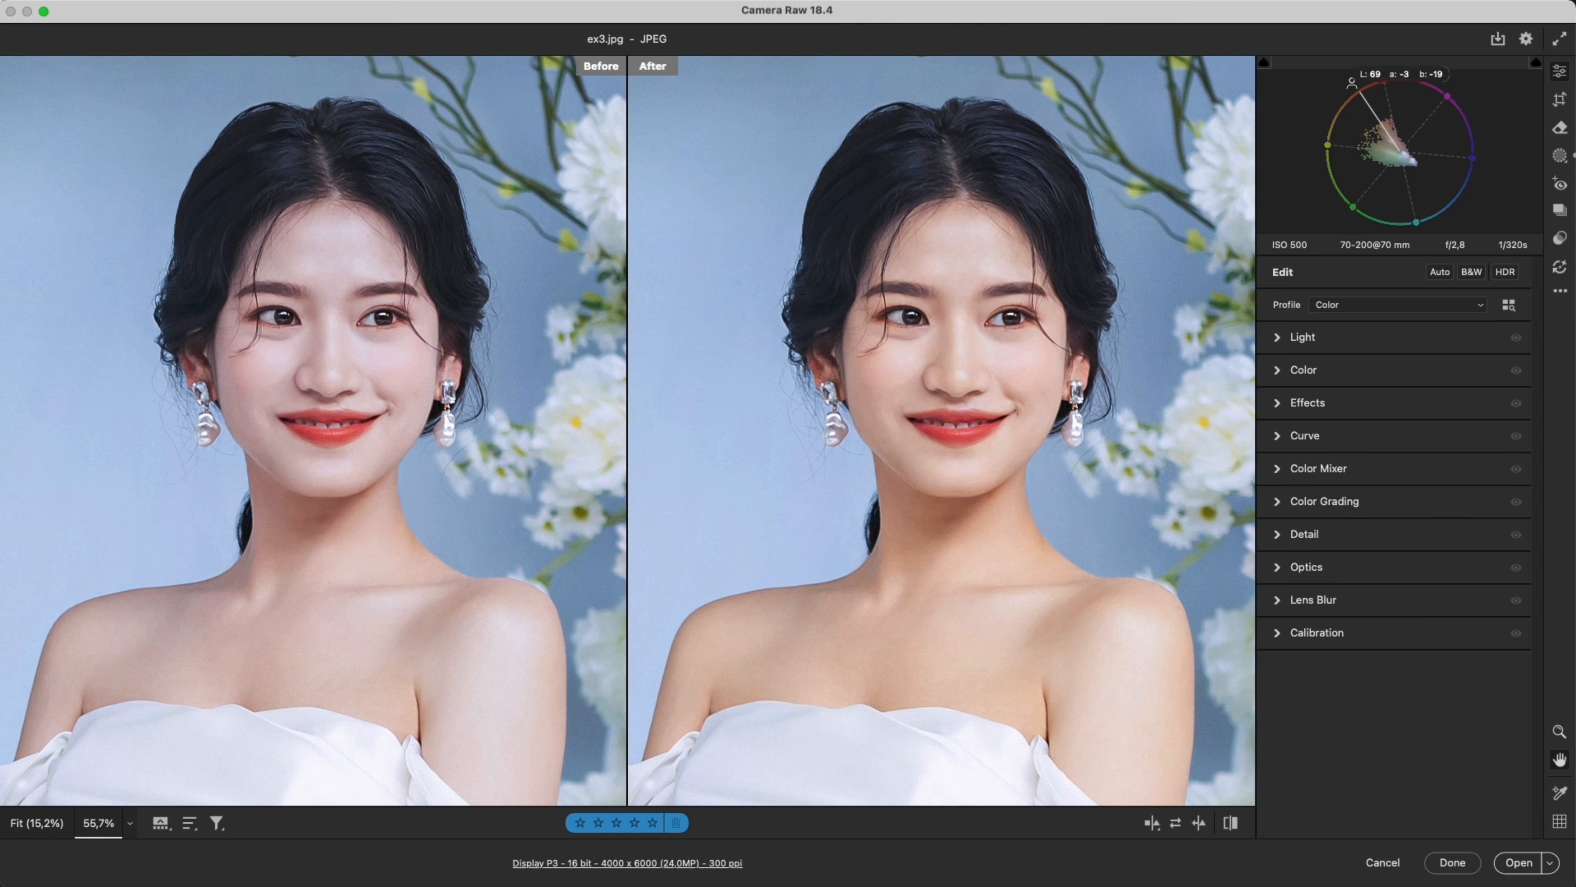